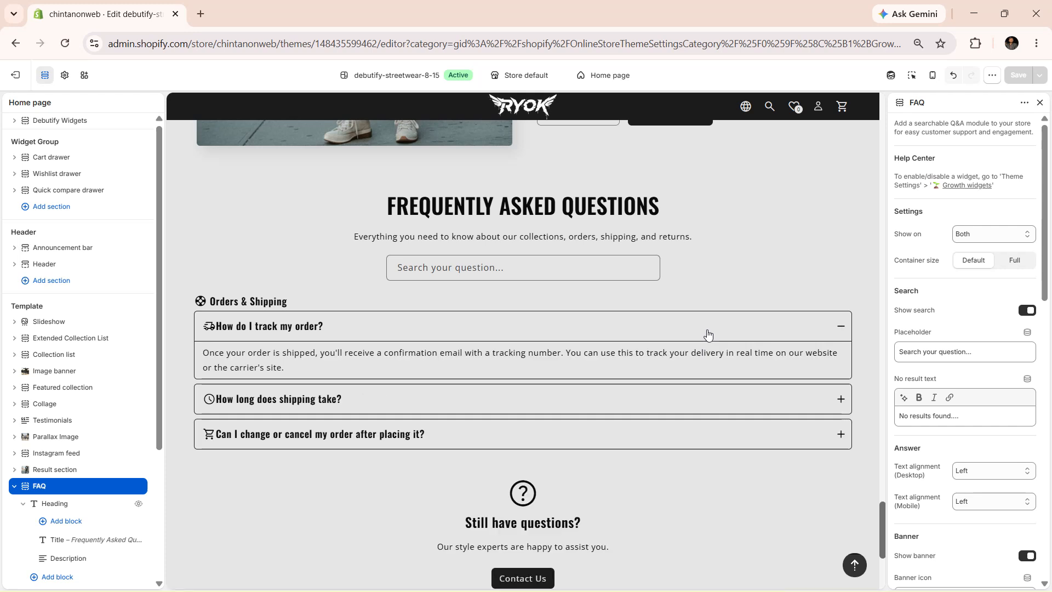
# Expand and collapse the FAQ questions in the page preview and look through the FAQ section's settings and blocks
pyautogui.click(703, 364)
pyautogui.click(704, 365)
pyautogui.click(716, 400)
pyautogui.click(715, 401)
pyautogui.scroll(-10, 955, 381)
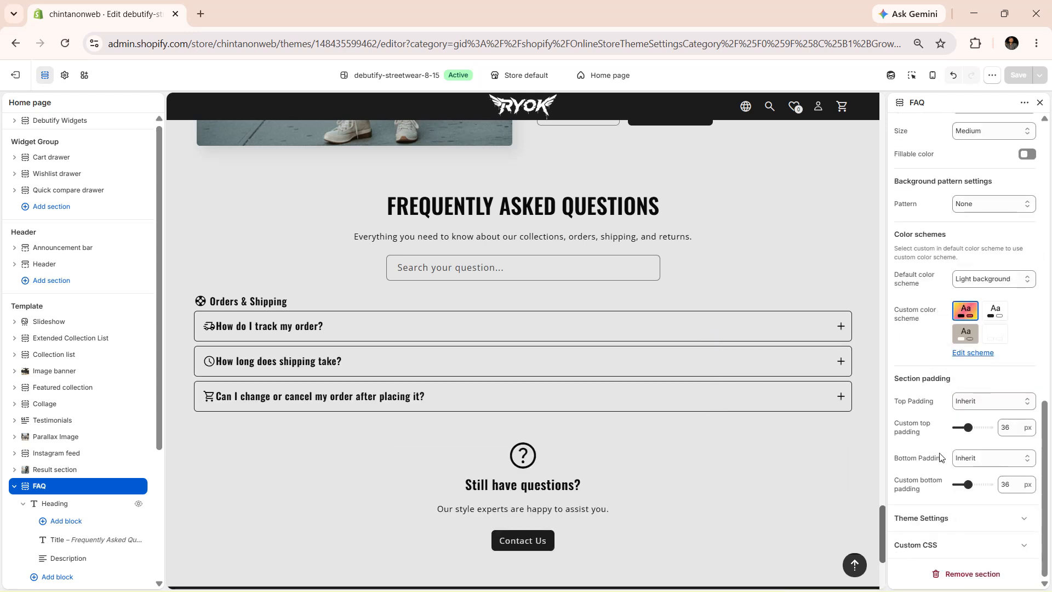
pyautogui.scroll(15, 954, 384)
pyautogui.scroll(-3, 6, 482)
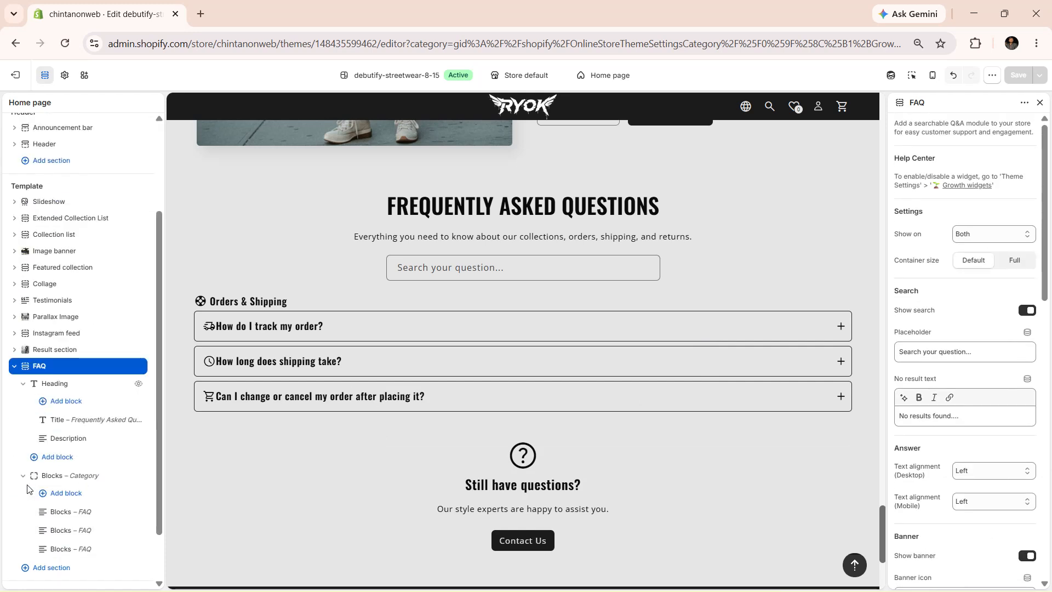
# Examine the settings of the Orders & Shipping category block and of its first FAQ block about order tracking
pyautogui.click(60, 460)
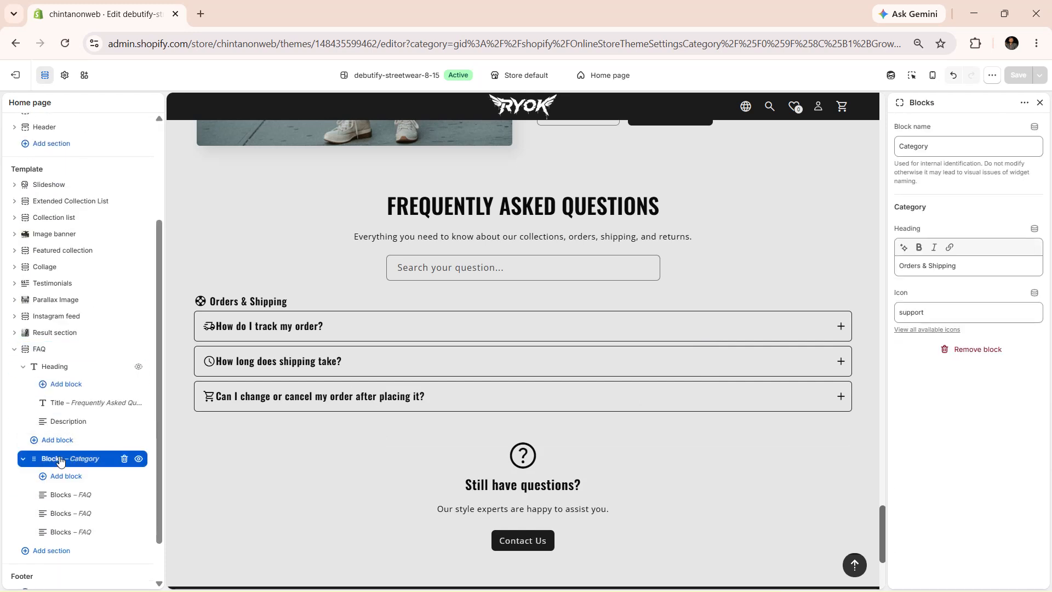
pyautogui.click(65, 495)
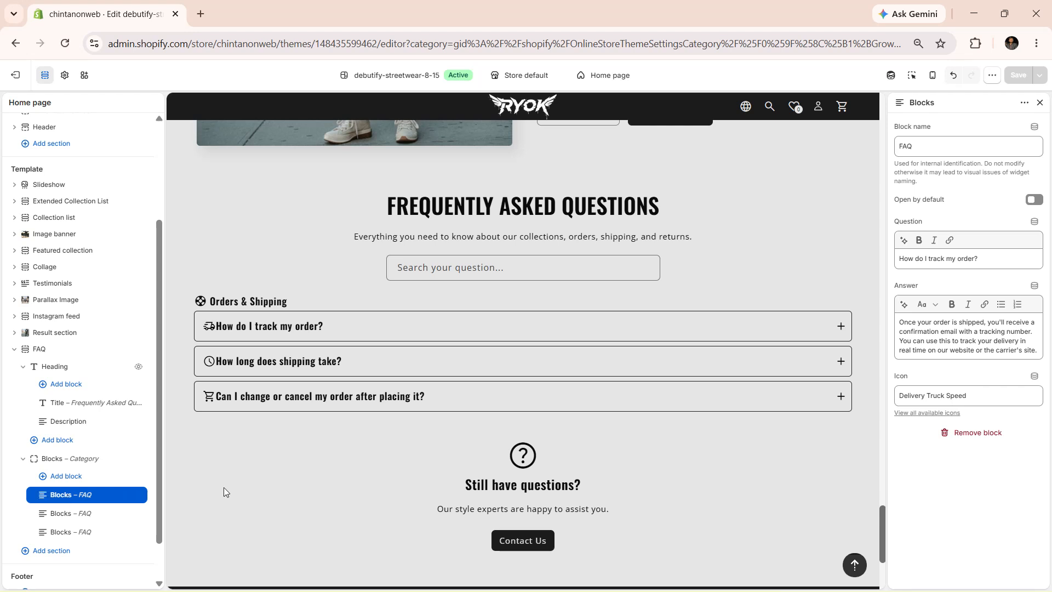
pyautogui.click(248, 338)
pyautogui.click(248, 338)
# Reopen the FAQ section and locate the FAQs widget switch among the theme's Growth widgets settings
pyautogui.scroll(20, 239, 412)
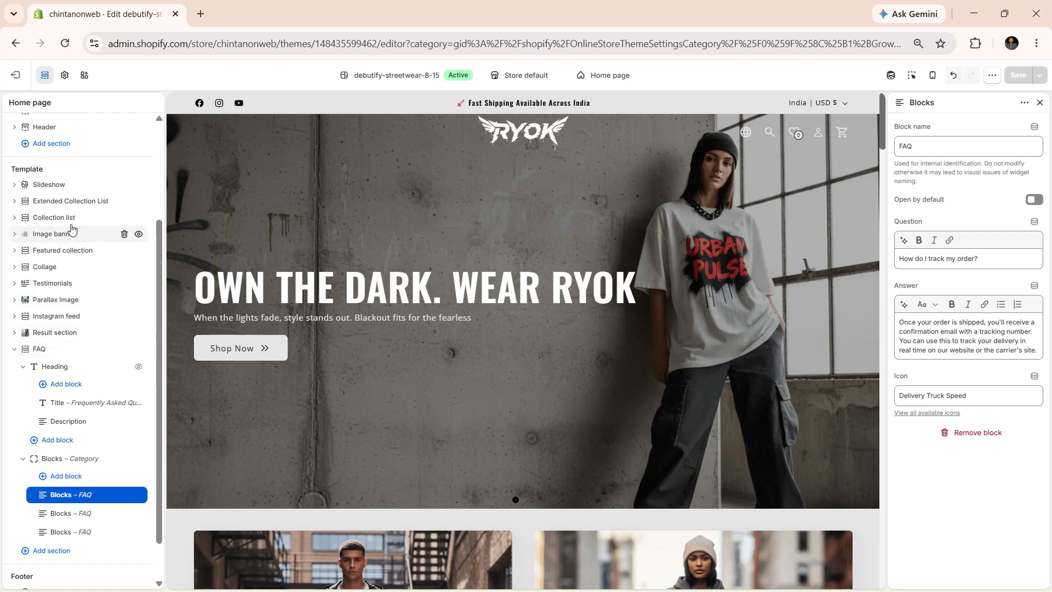
pyautogui.click(52, 354)
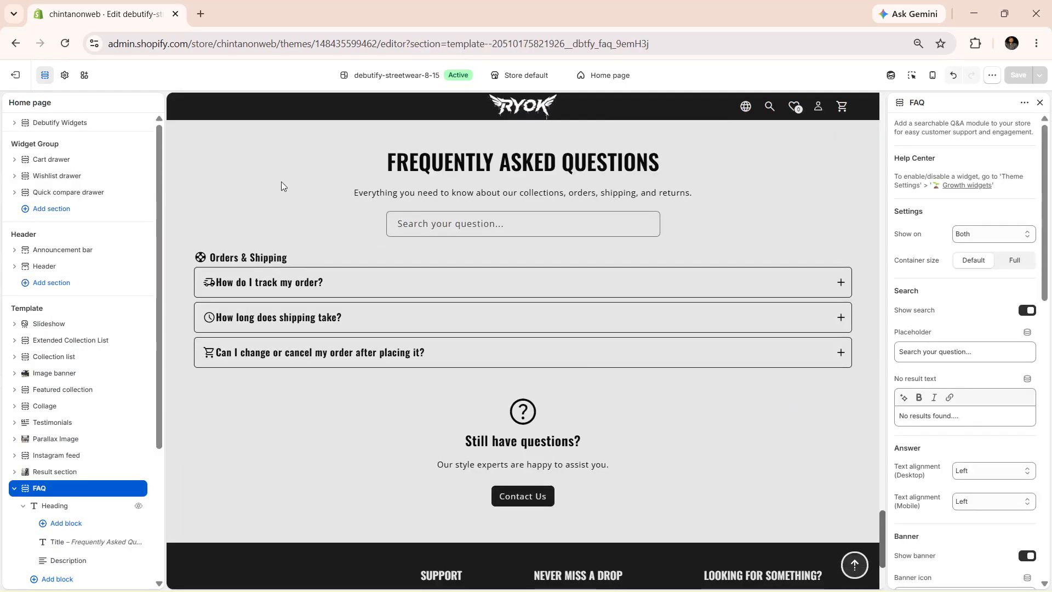
pyautogui.click(63, 82)
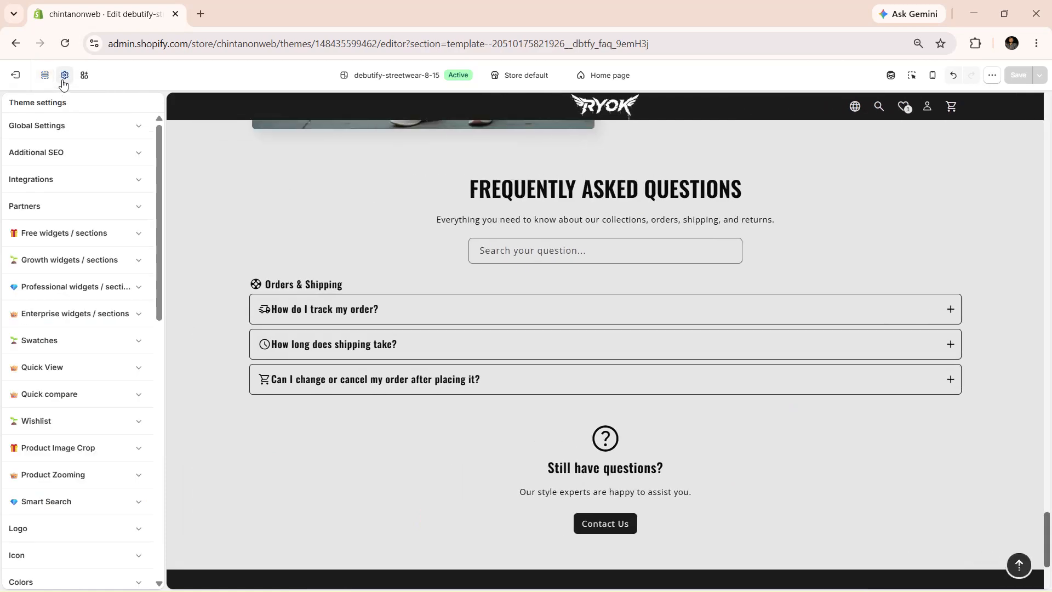
pyautogui.click(73, 257)
pyautogui.scroll(-5, 77, 307)
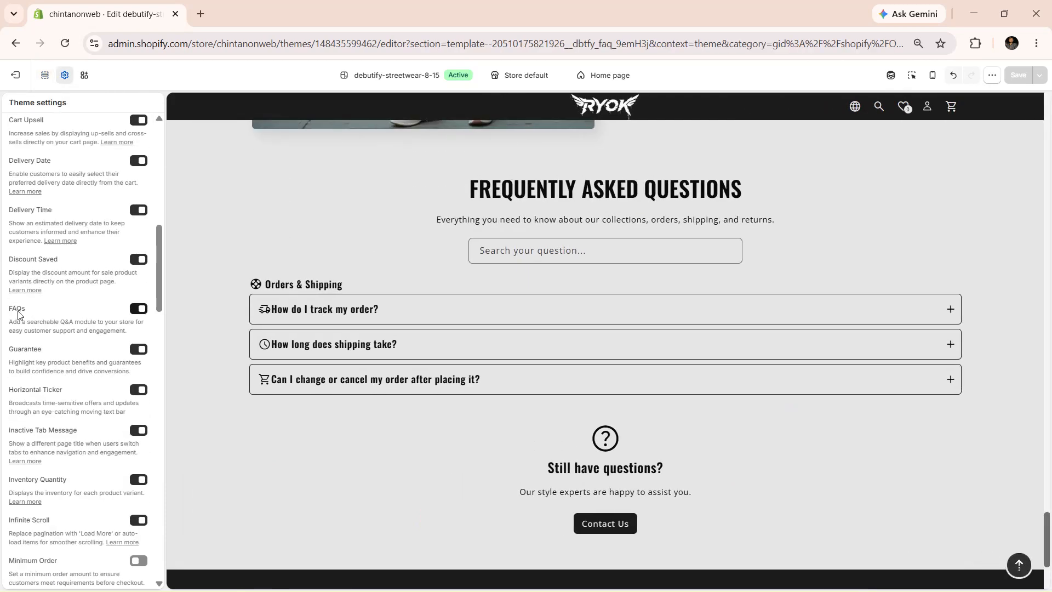
# Return to the home page sections and search the sections available for the template for "fa" without adding one
pyautogui.click(41, 82)
pyautogui.scroll(-3, 39, 274)
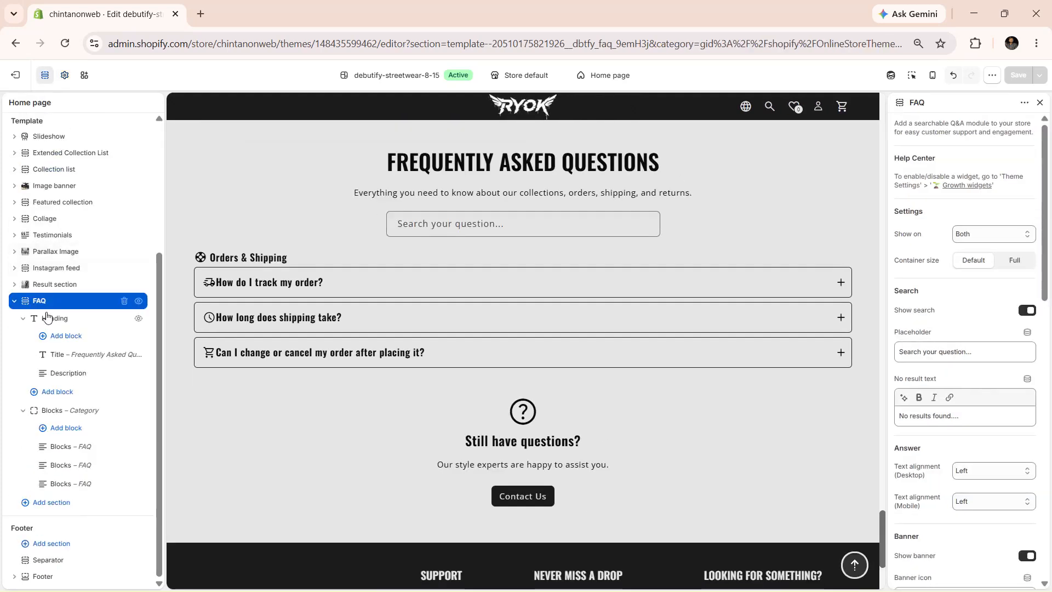
pyautogui.click(50, 502)
pyautogui.write('fa')
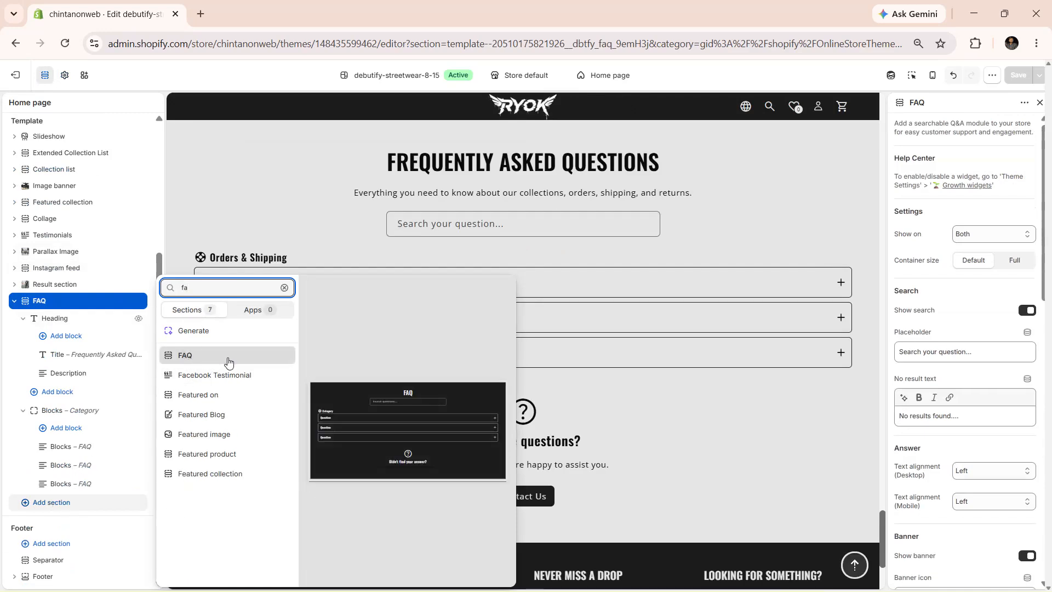
pyautogui.click(605, 382)
# Look over the FAQ section's settings and view the device options for where it is shown
pyautogui.scroll(-10, 972, 307)
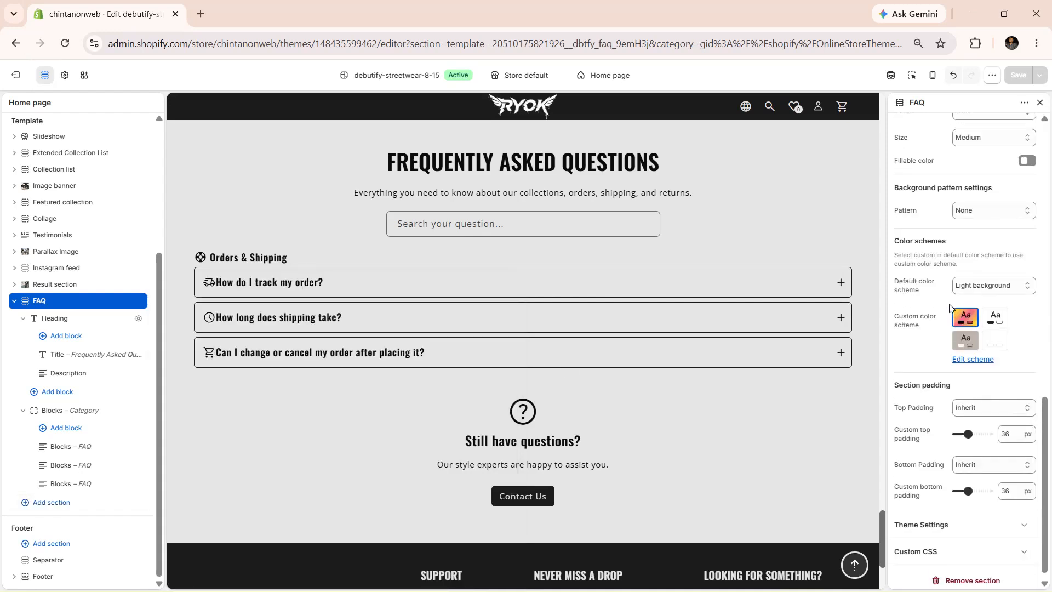
pyautogui.scroll(10, 949, 309)
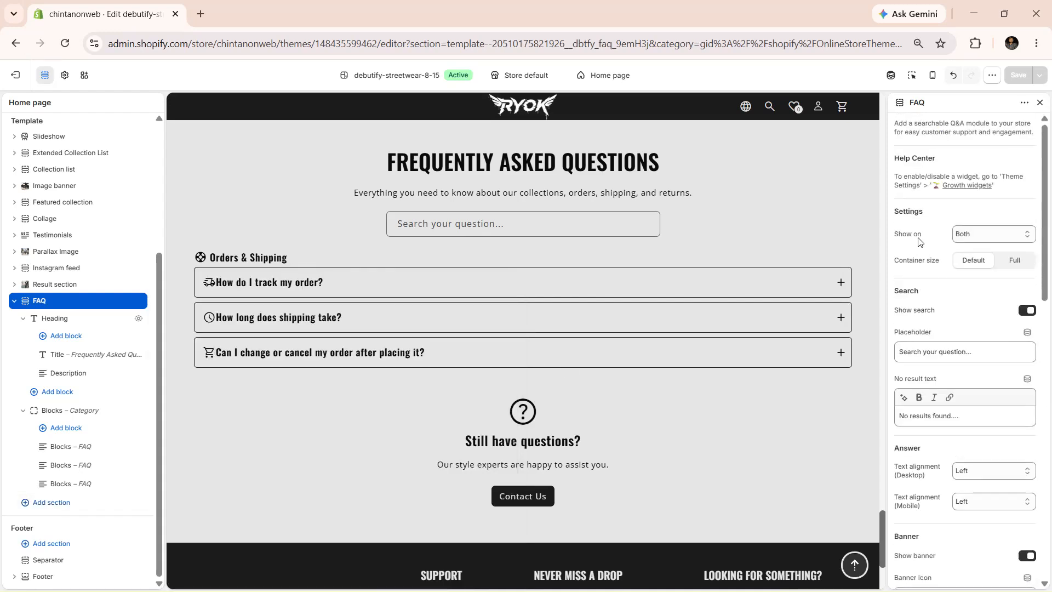
pyautogui.click(964, 234)
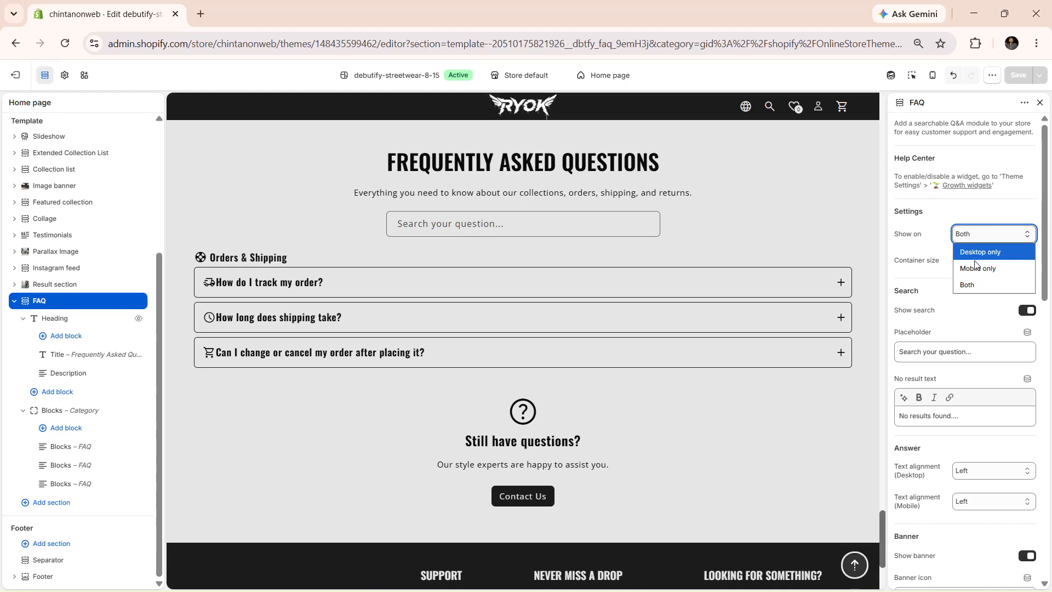
pyautogui.click(912, 268)
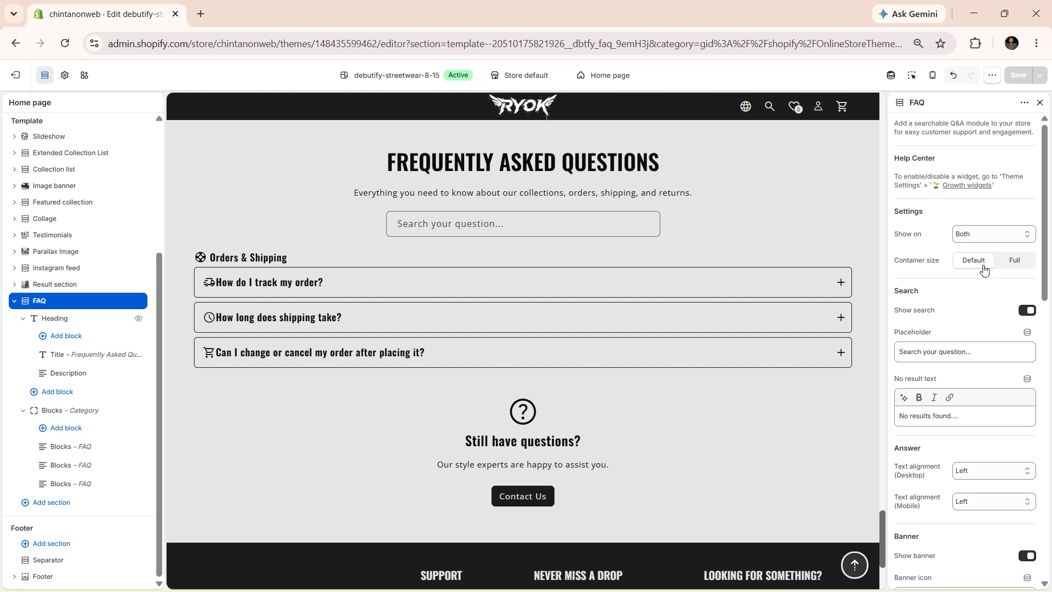
# Try the Full container size and hiding the search on the FAQ section, restoring Default size and search display
pyautogui.click(1006, 268)
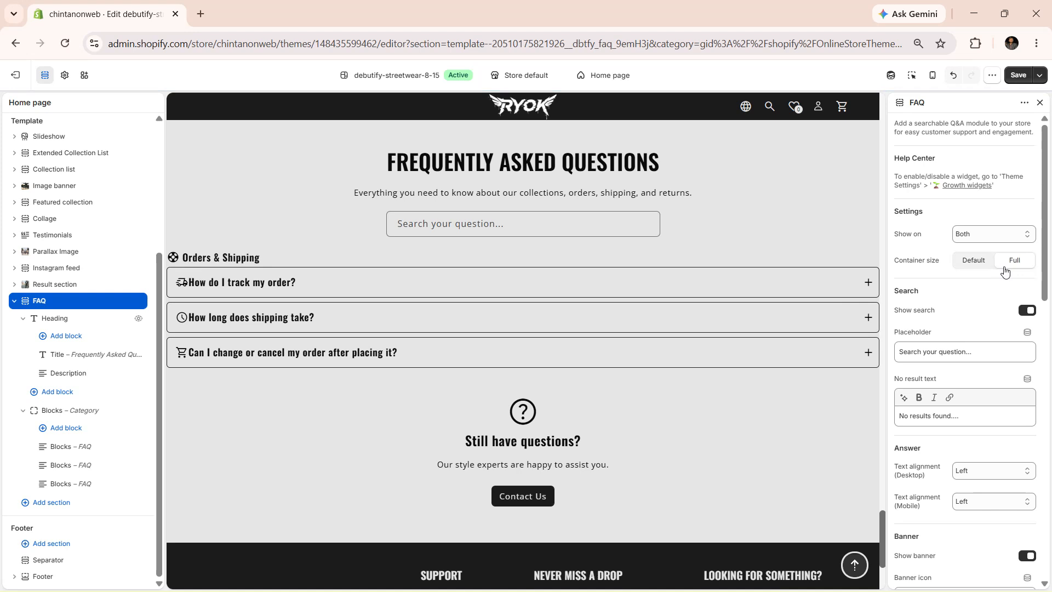
pyautogui.click(973, 261)
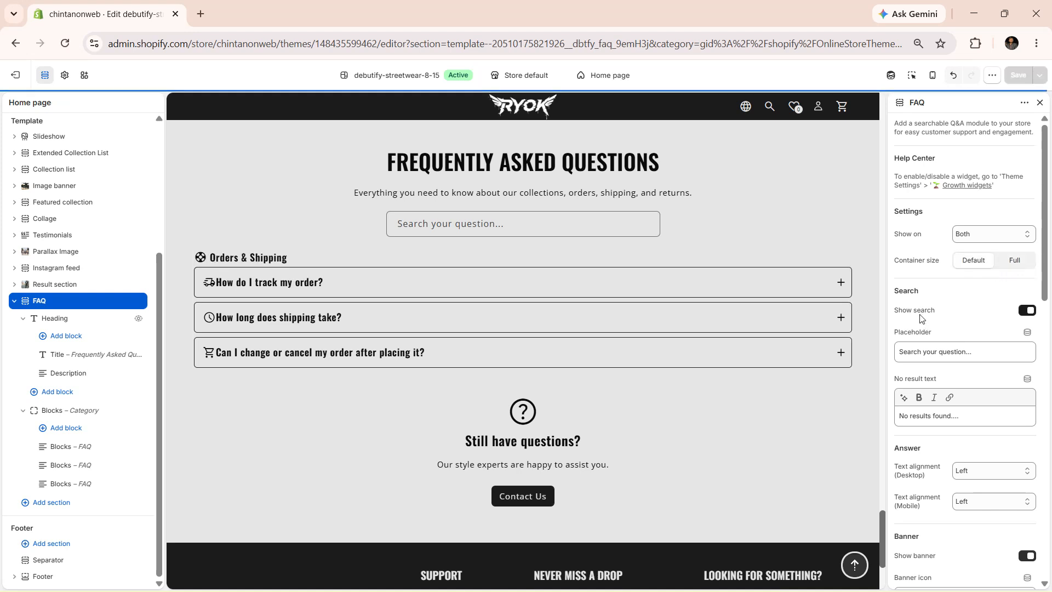
pyautogui.click(1026, 311)
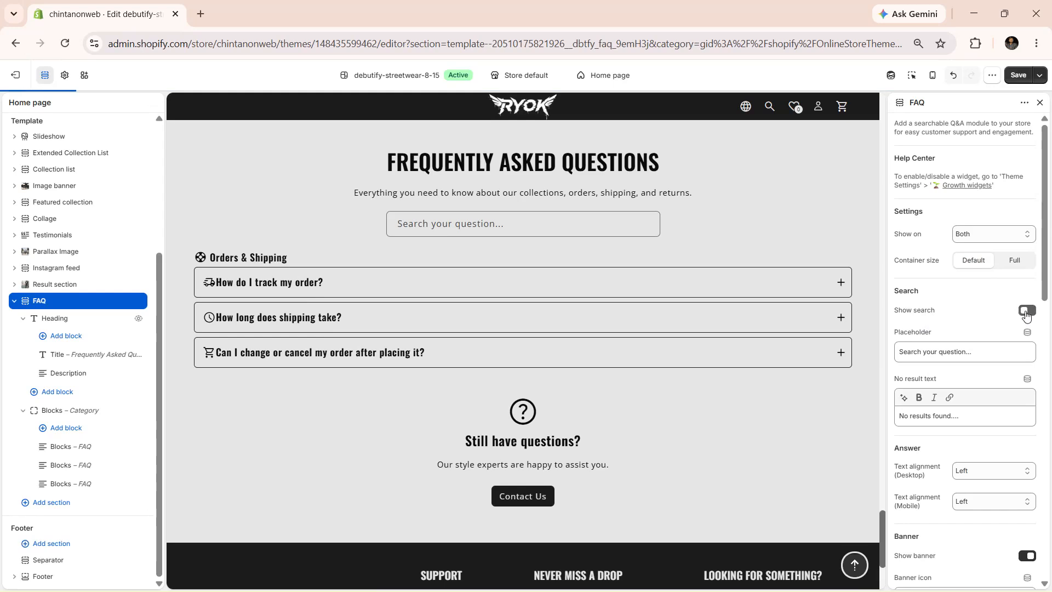
pyautogui.click(1025, 311)
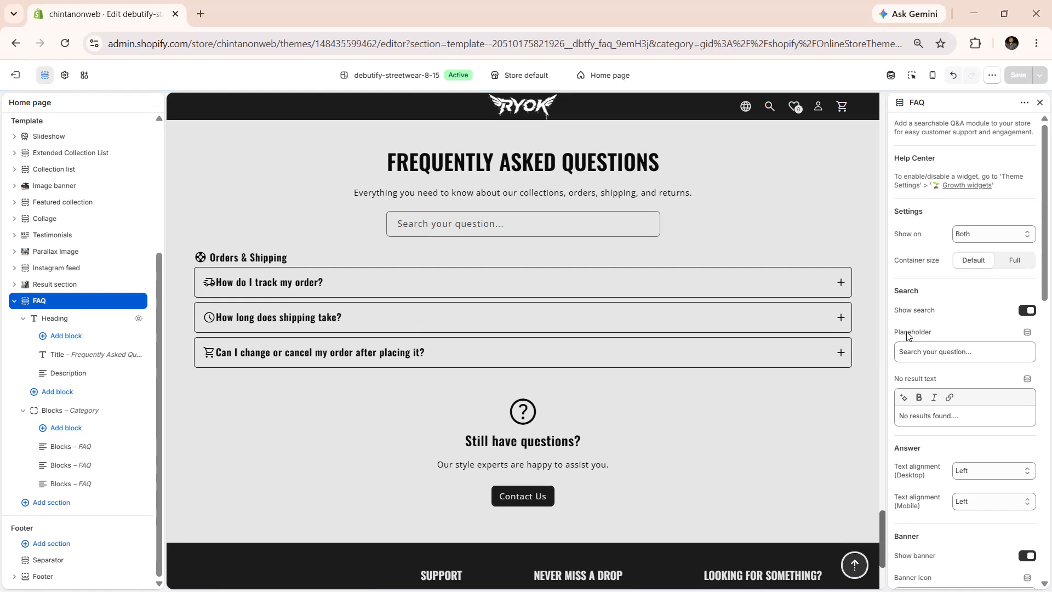
# View the answer text alignment options for desktop and mobile in the FAQ section's settings
pyautogui.scroll(-1, 907, 335)
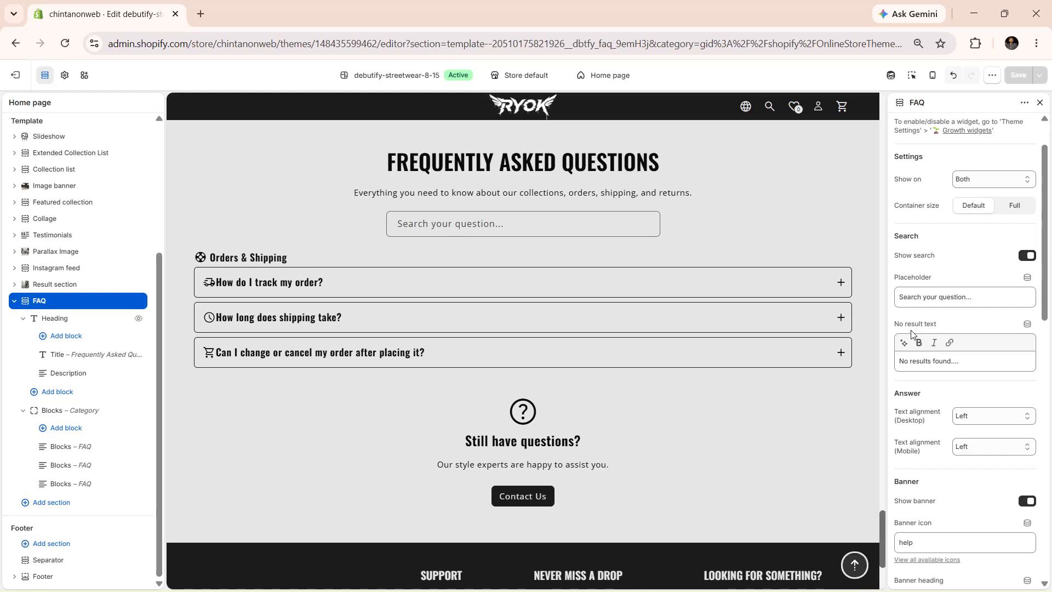
pyautogui.scroll(-2, 911, 333)
pyautogui.click(963, 334)
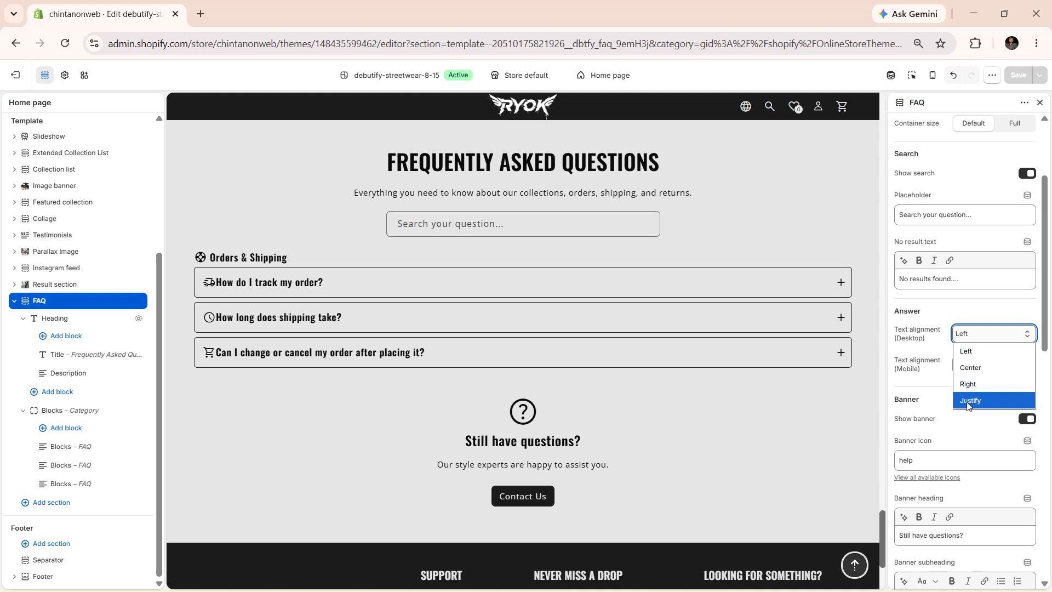
pyautogui.click(931, 374)
pyautogui.click(959, 364)
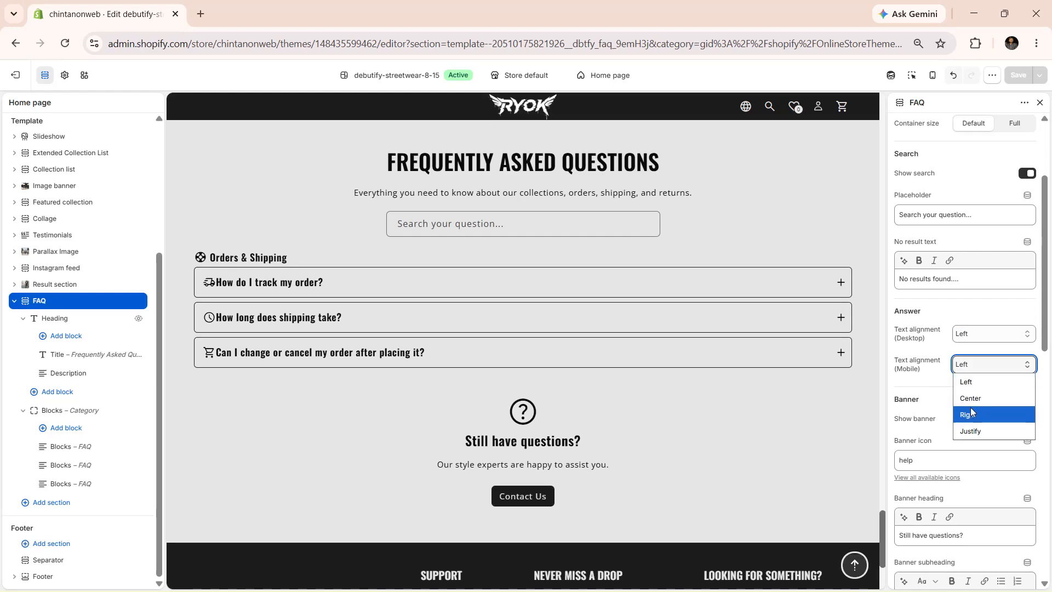
pyautogui.click(928, 371)
# Try hiding the FAQ section's banner and switch it back on
pyautogui.click(936, 420)
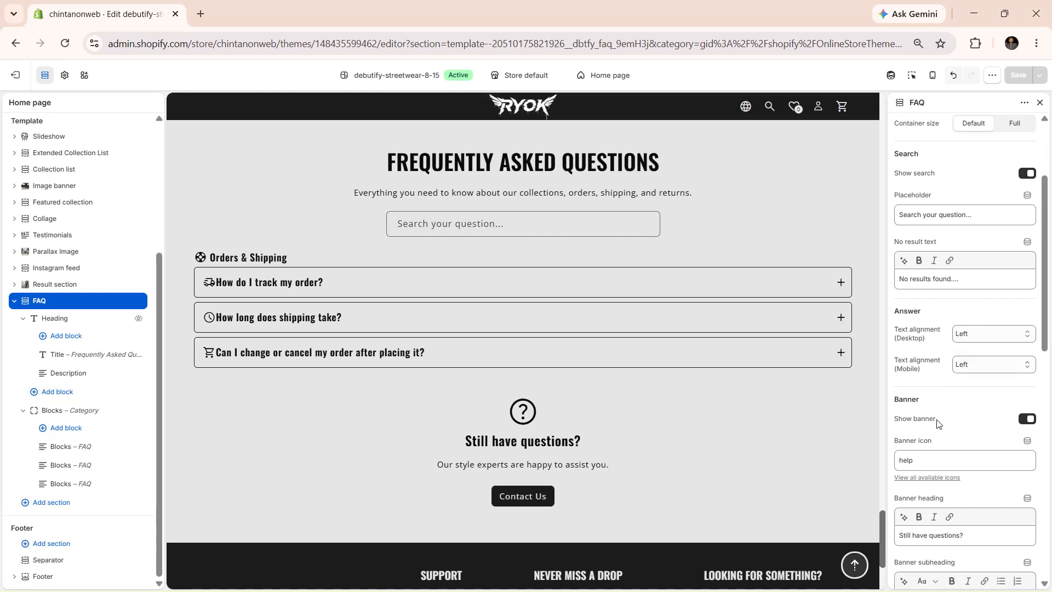
pyautogui.click(1026, 419)
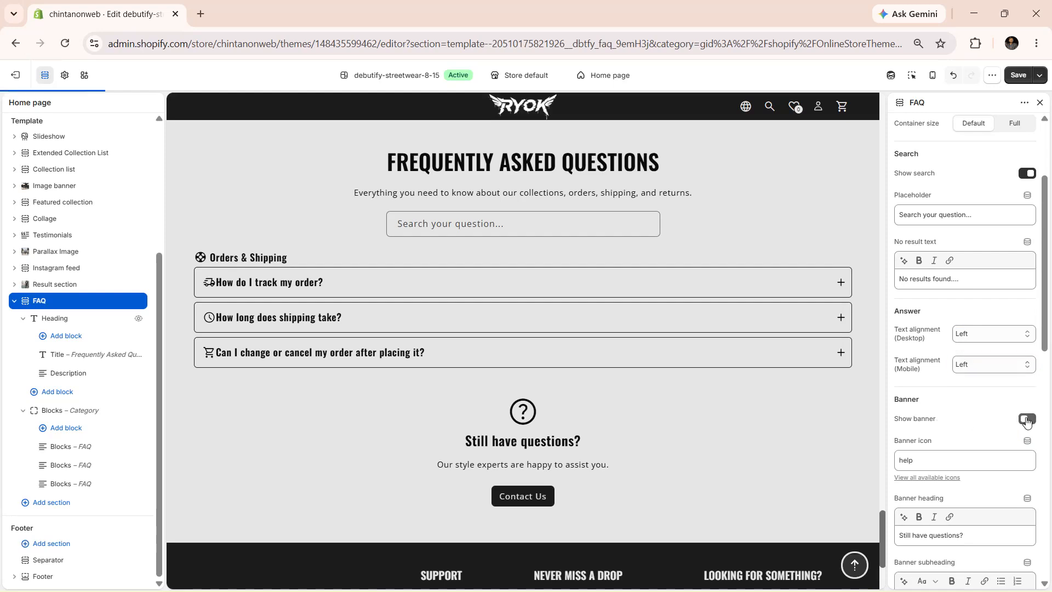
pyautogui.click(1026, 420)
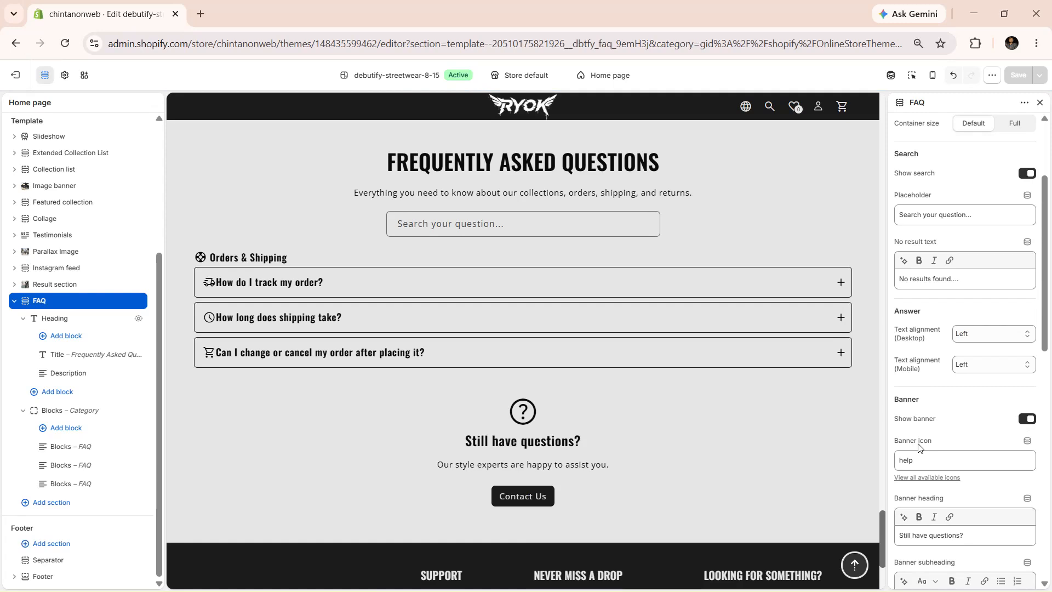
# Review the banner's icon, heading, subheading and link fields, and view the button style and size options
pyautogui.scroll(-1, 918, 446)
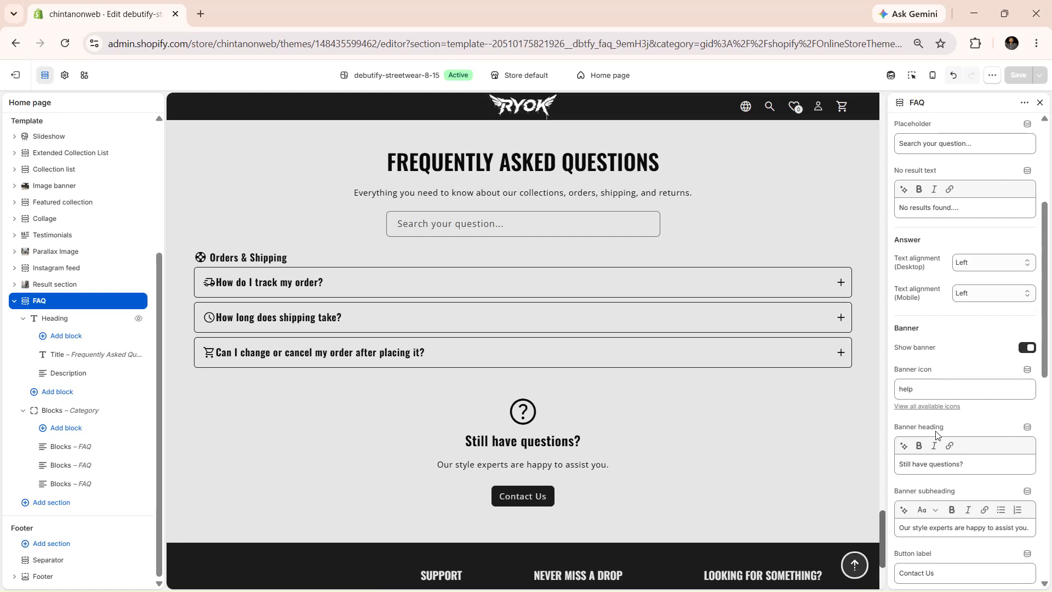
pyautogui.scroll(-1, 937, 435)
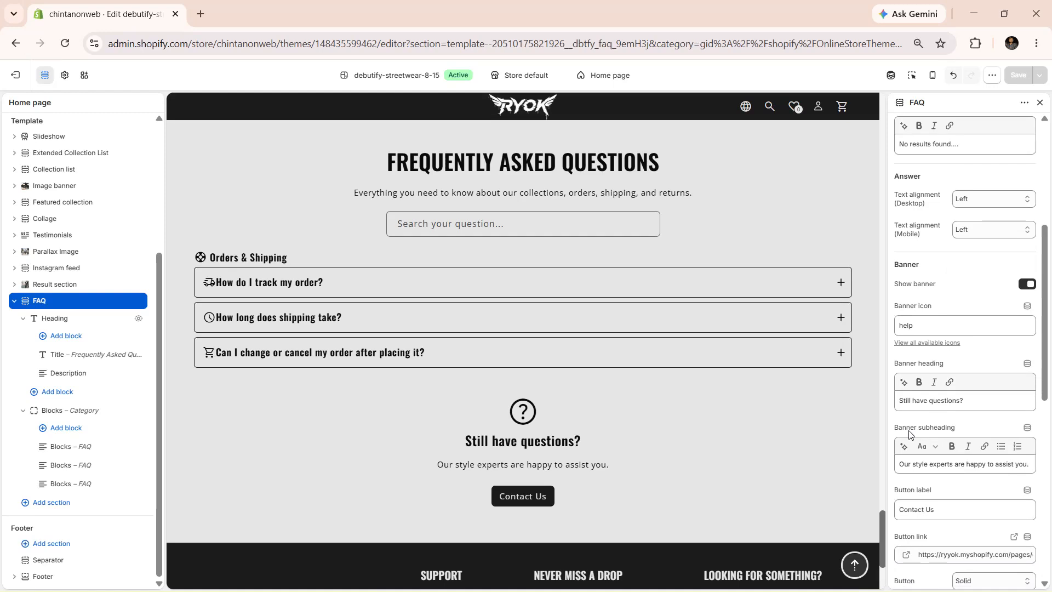
pyautogui.scroll(-1, 908, 433)
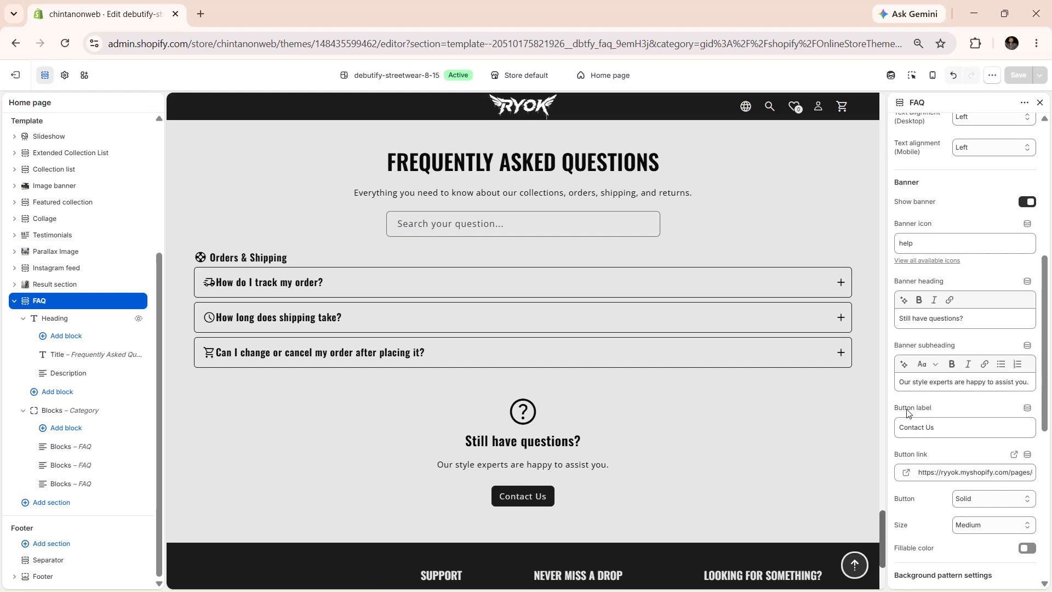
pyautogui.scroll(-1, 910, 463)
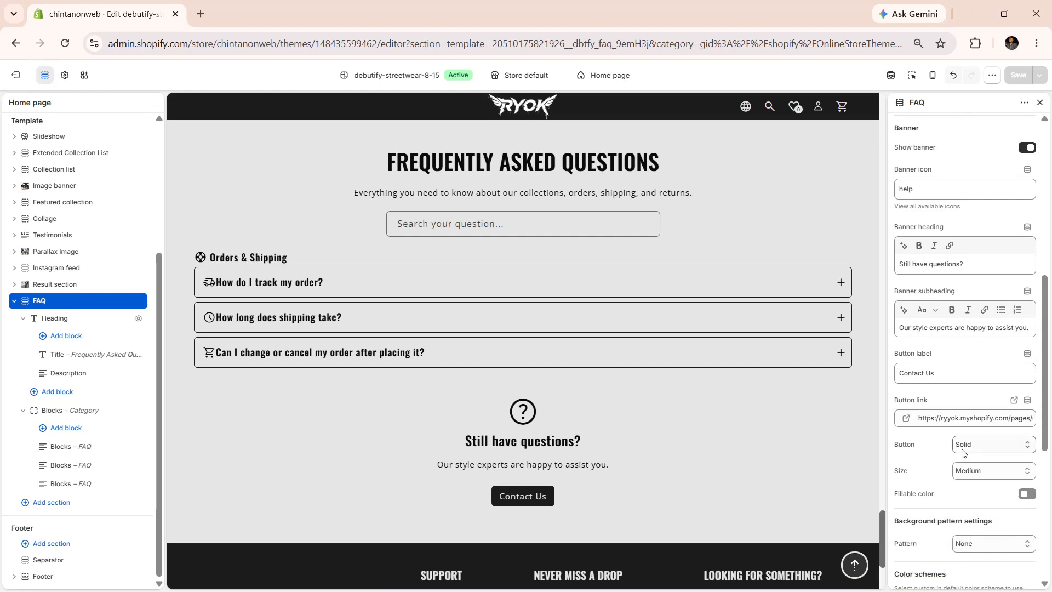
pyautogui.click(962, 452)
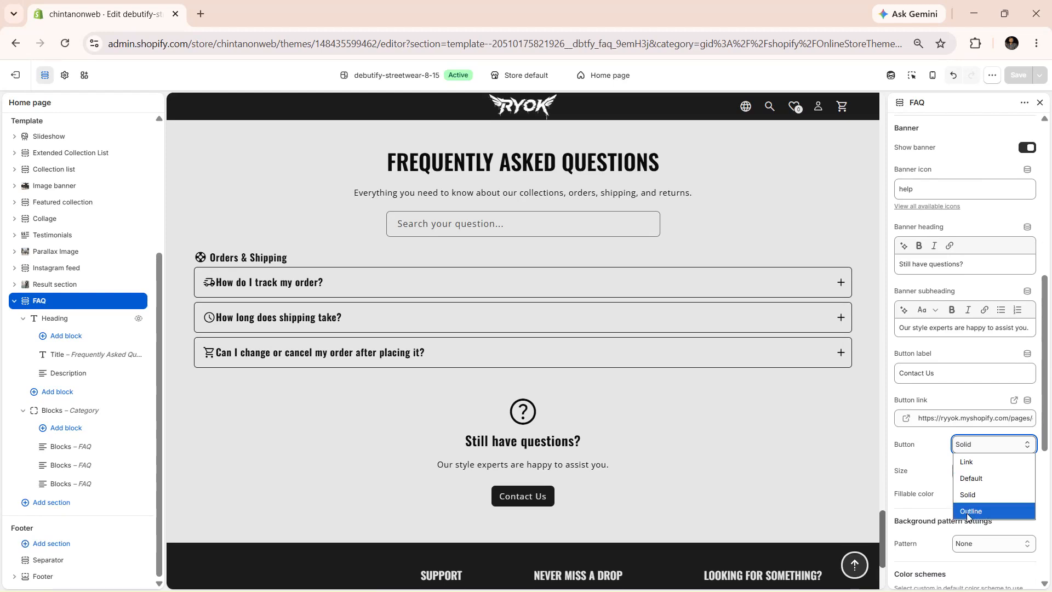
pyautogui.click(923, 446)
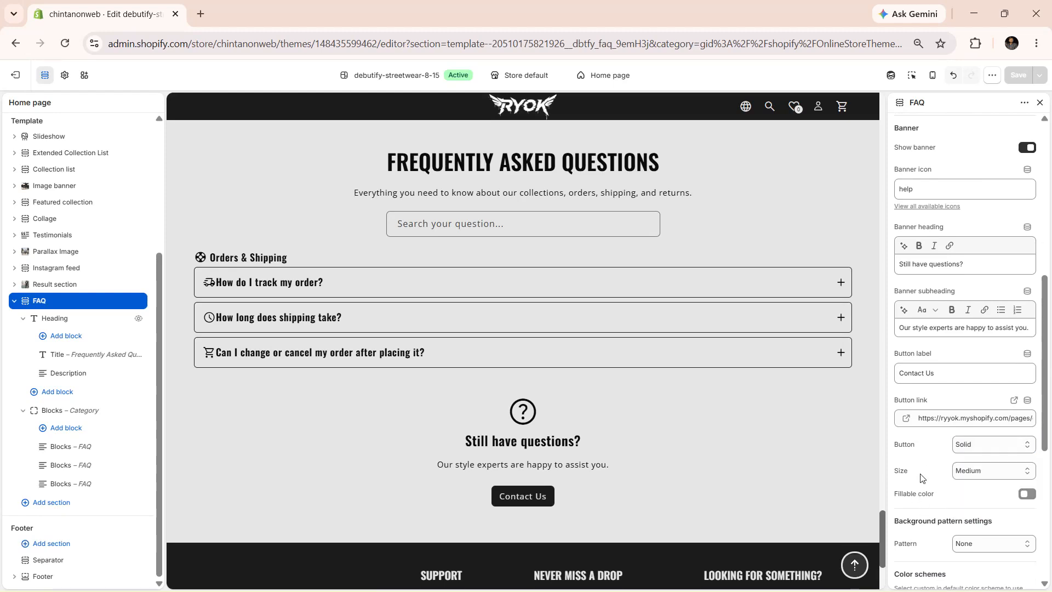
pyautogui.click(965, 472)
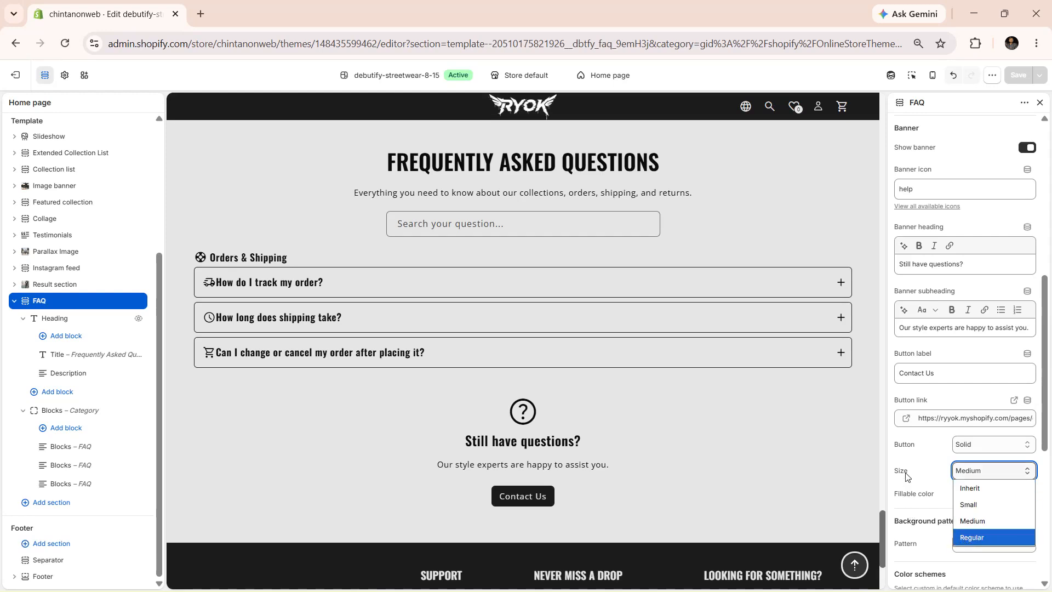
pyautogui.scroll(-4, 905, 476)
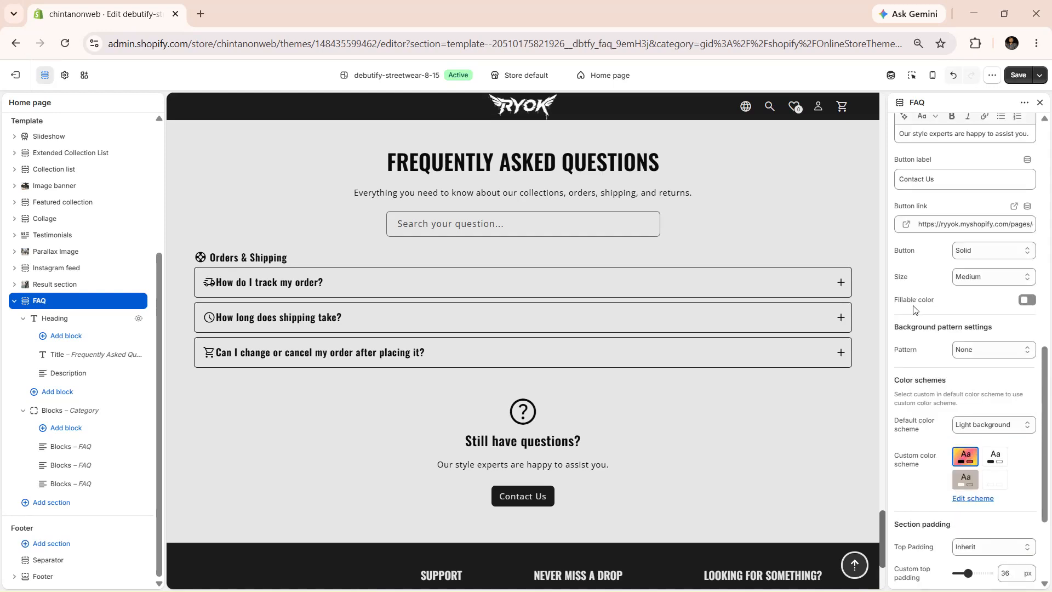
# Try a fillable color with a Custom highlight background on the FAQ section and turn it back off
pyautogui.click(1024, 301)
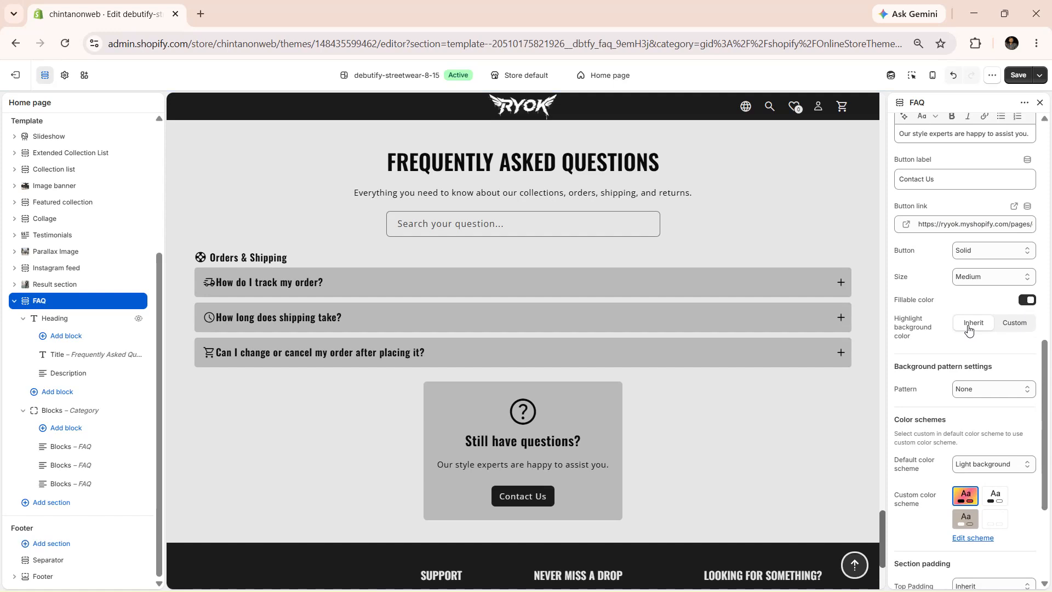
pyautogui.click(1014, 323)
pyautogui.scroll(-2, 992, 356)
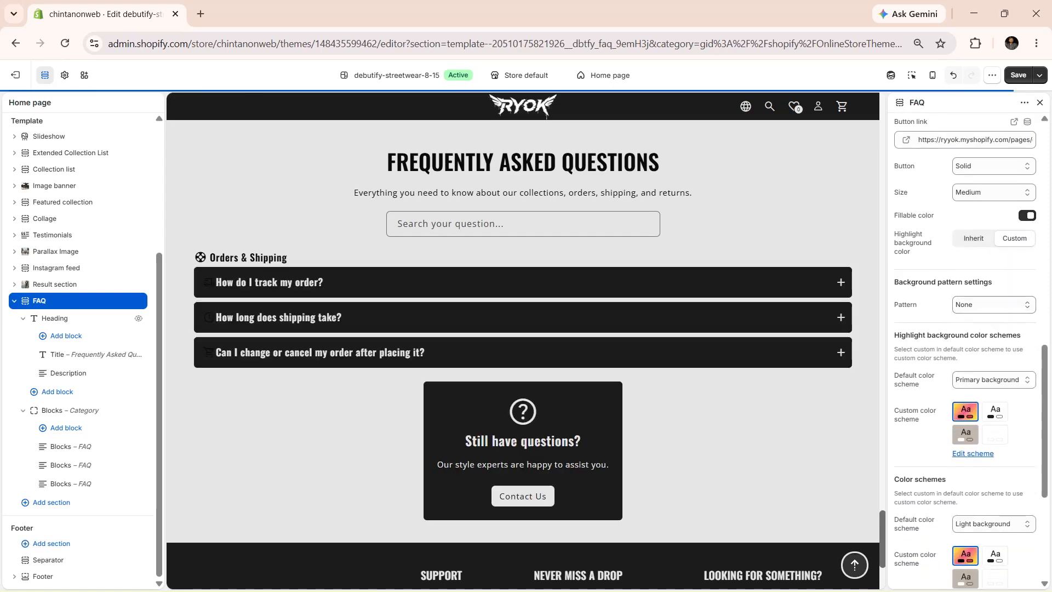
pyautogui.click(993, 356)
pyautogui.click(986, 375)
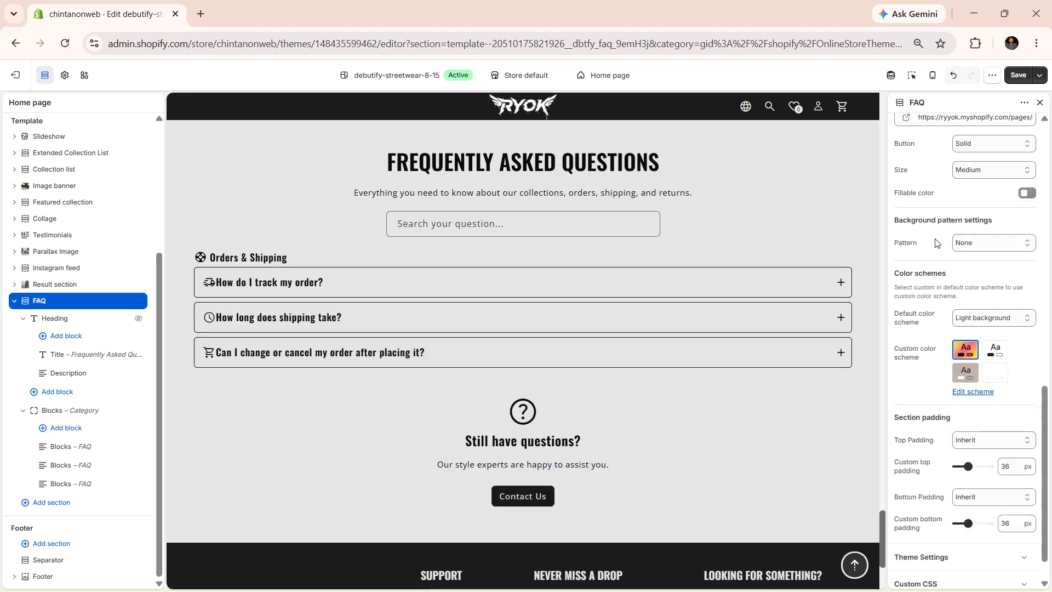
# Try the FAQ section's background patterns one after another, from Curved grid through Temple, and set the pattern to Lips
pyautogui.click(963, 244)
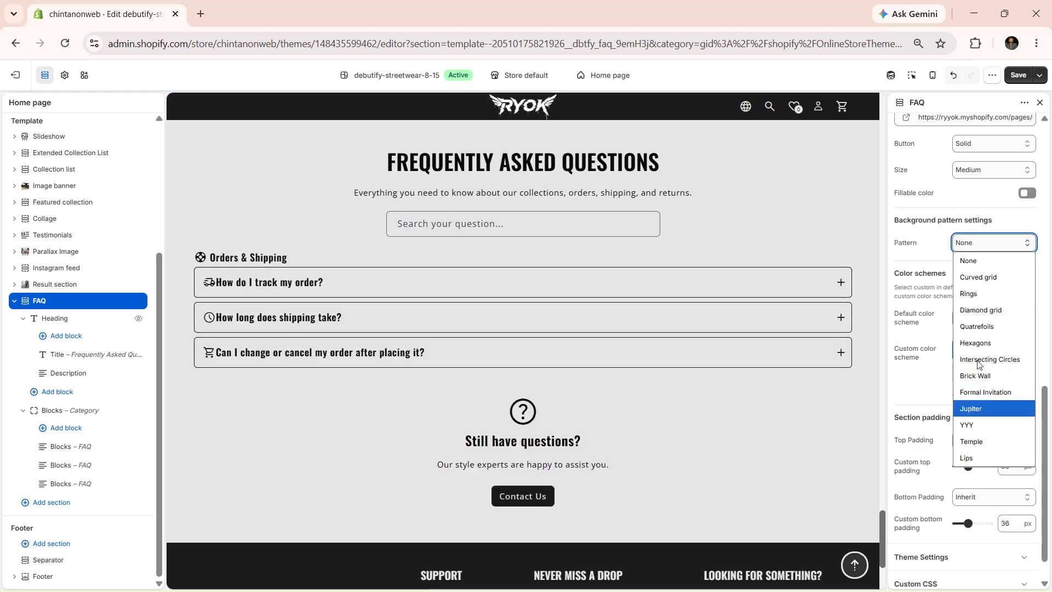
pyautogui.click(975, 262)
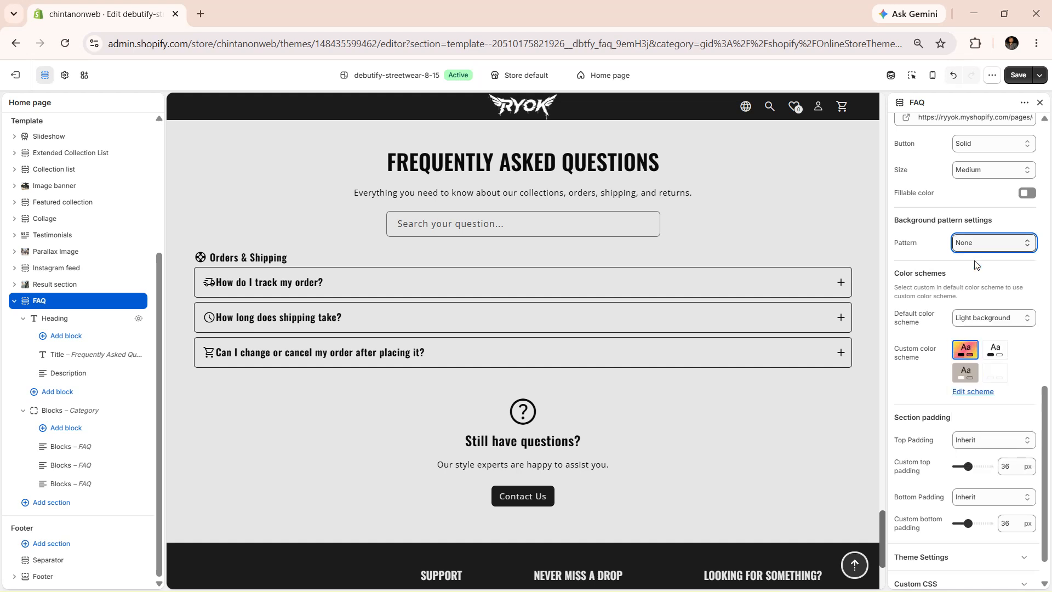
pyautogui.press('Down')
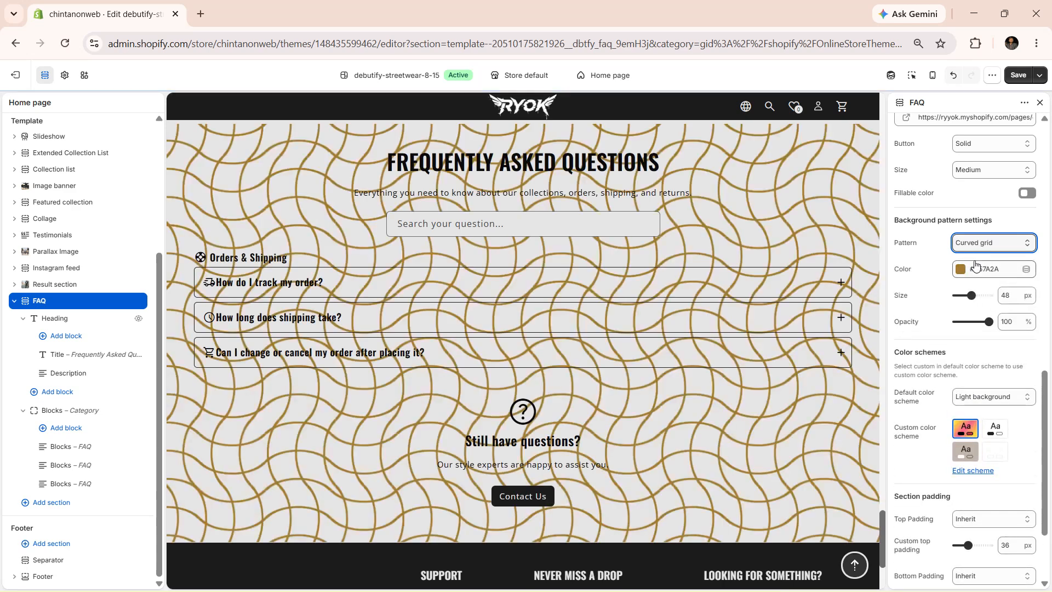
pyautogui.press('Down')
pyautogui.press('Down')
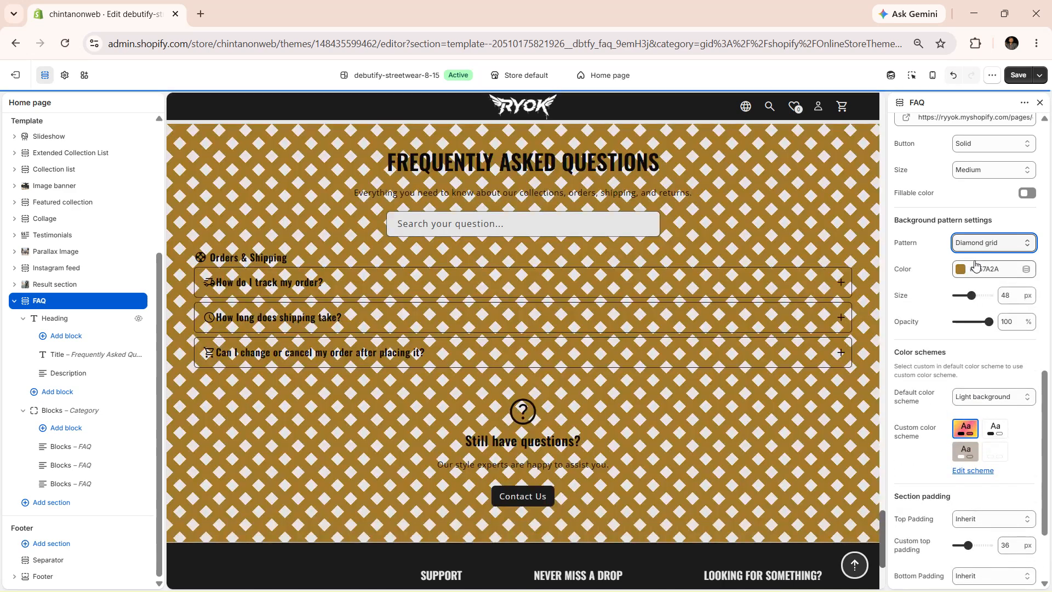
pyautogui.press('Down')
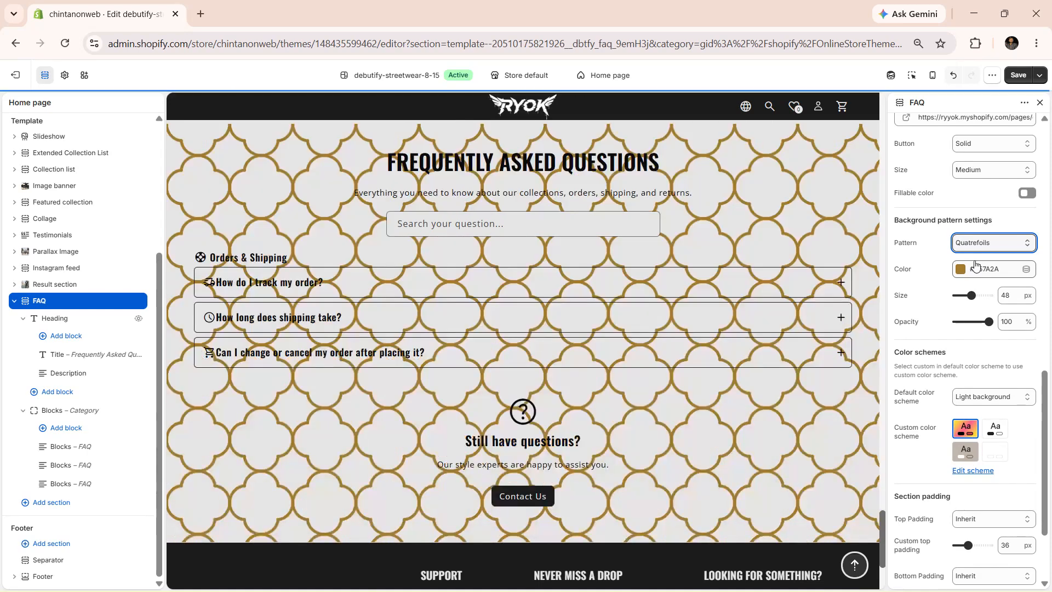
pyautogui.press('Down')
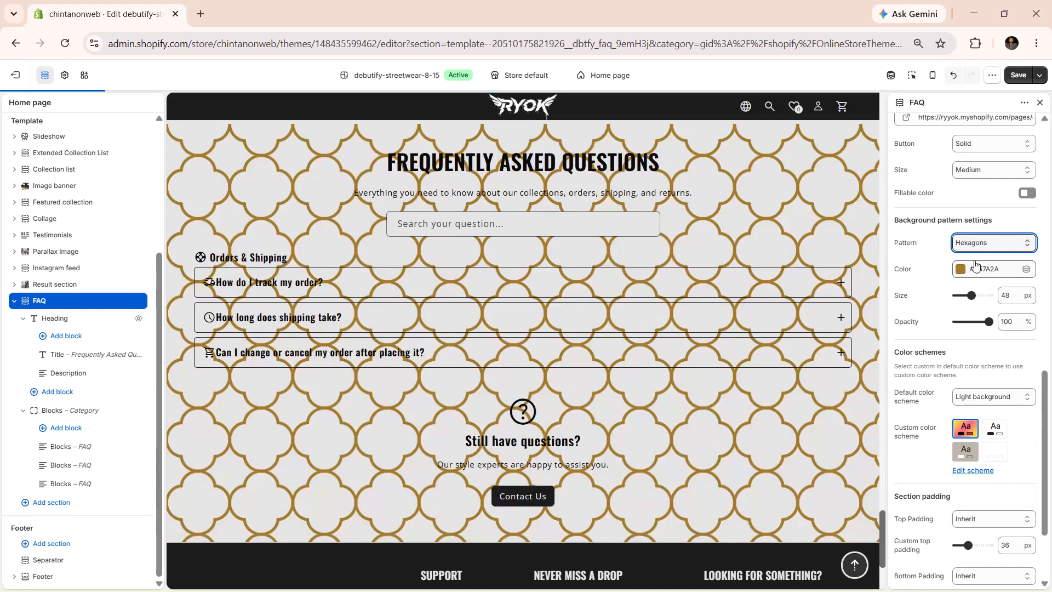
pyautogui.press('Down')
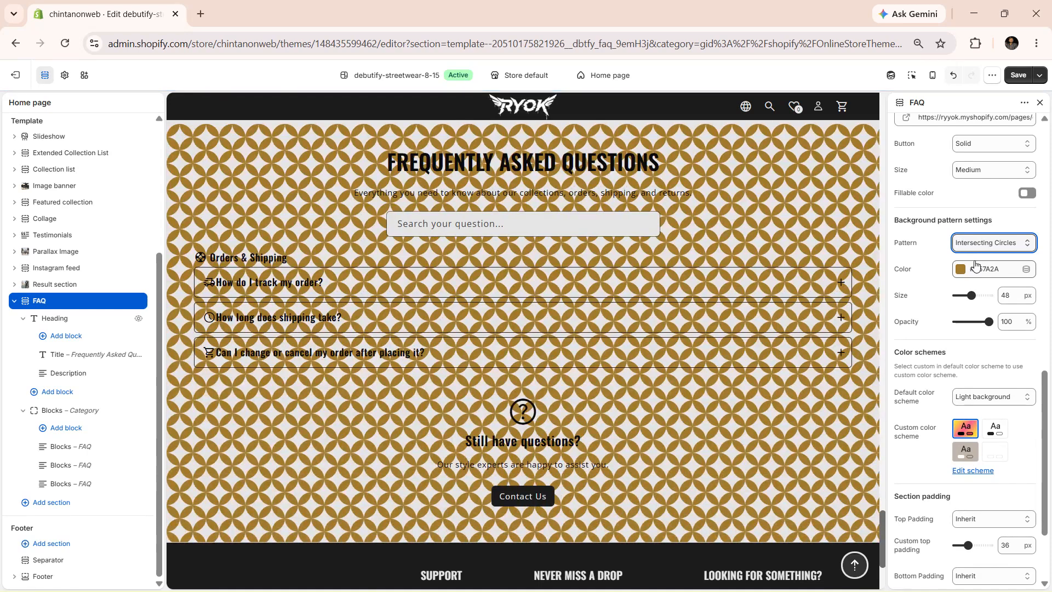
pyautogui.press('Down')
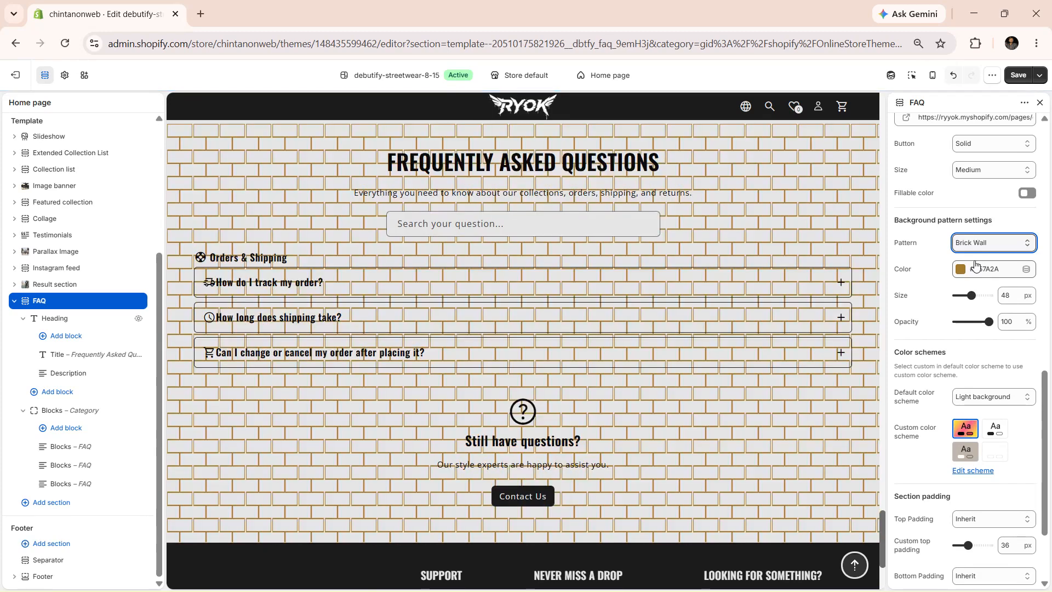
pyautogui.press('Down')
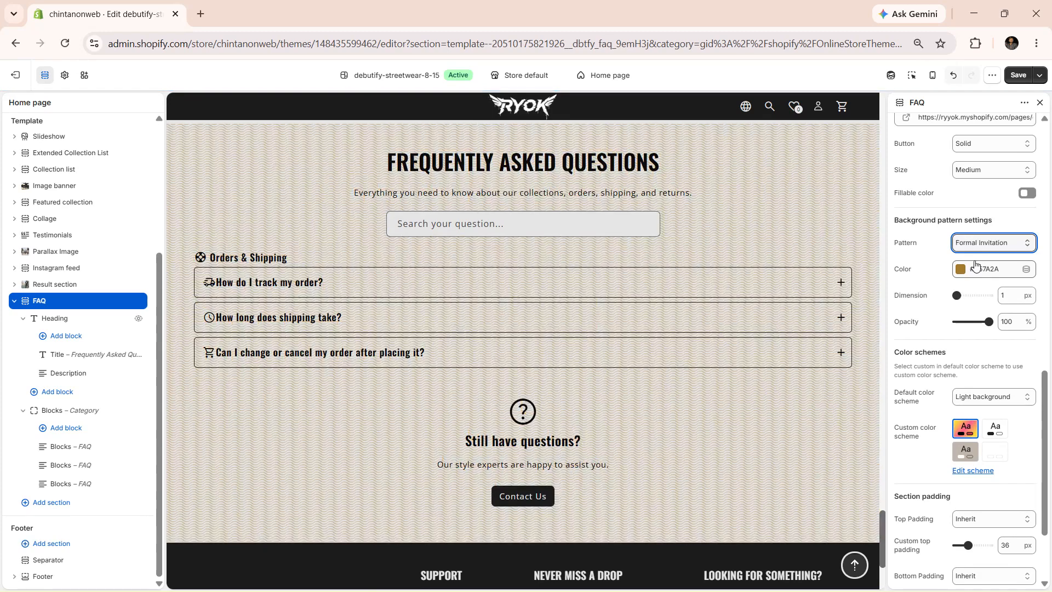
pyautogui.press('Down')
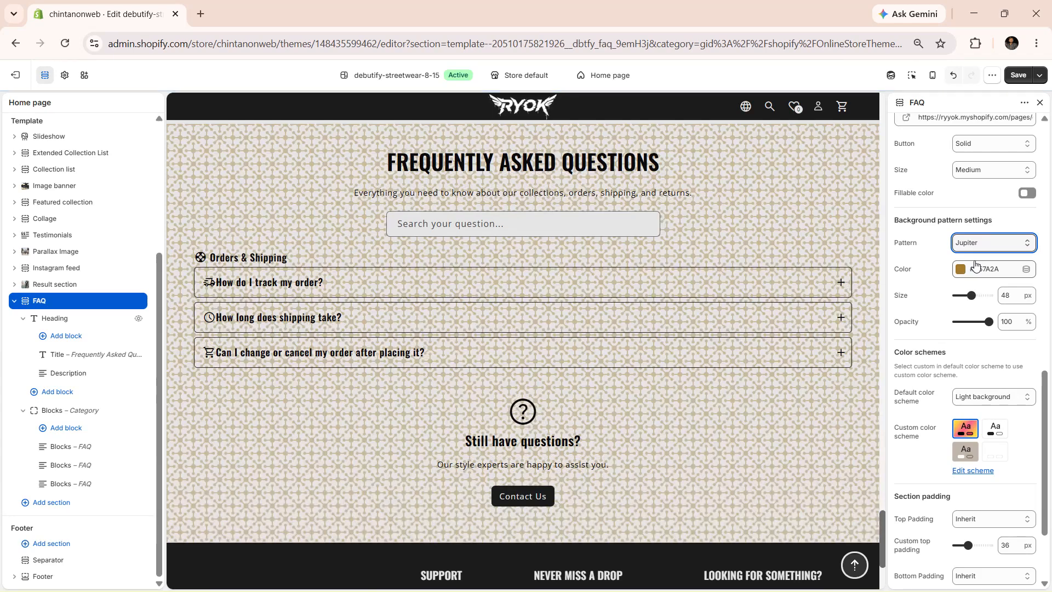
pyautogui.press('Down')
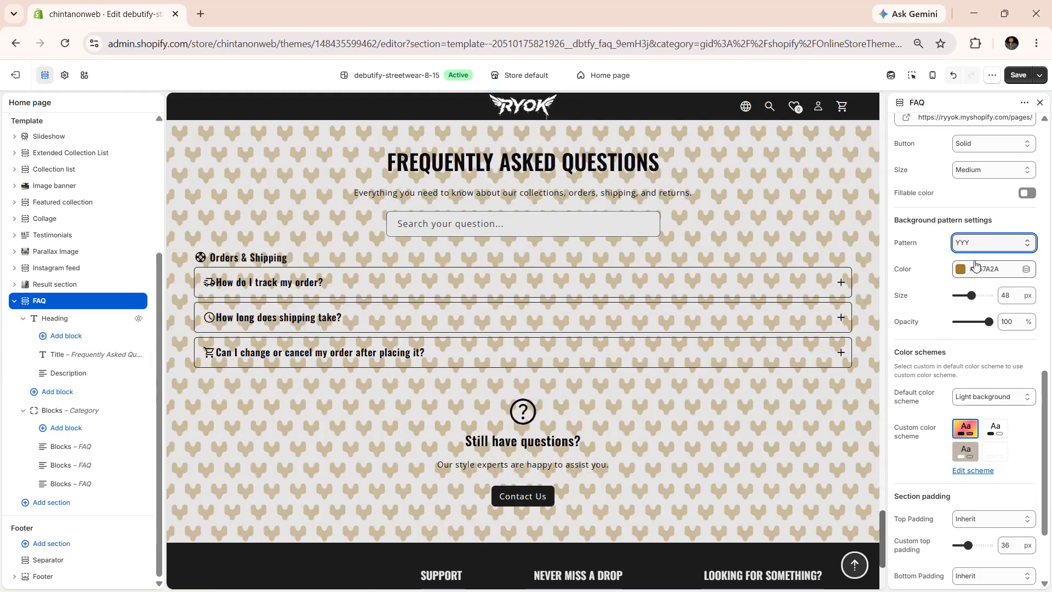
pyautogui.press('Down')
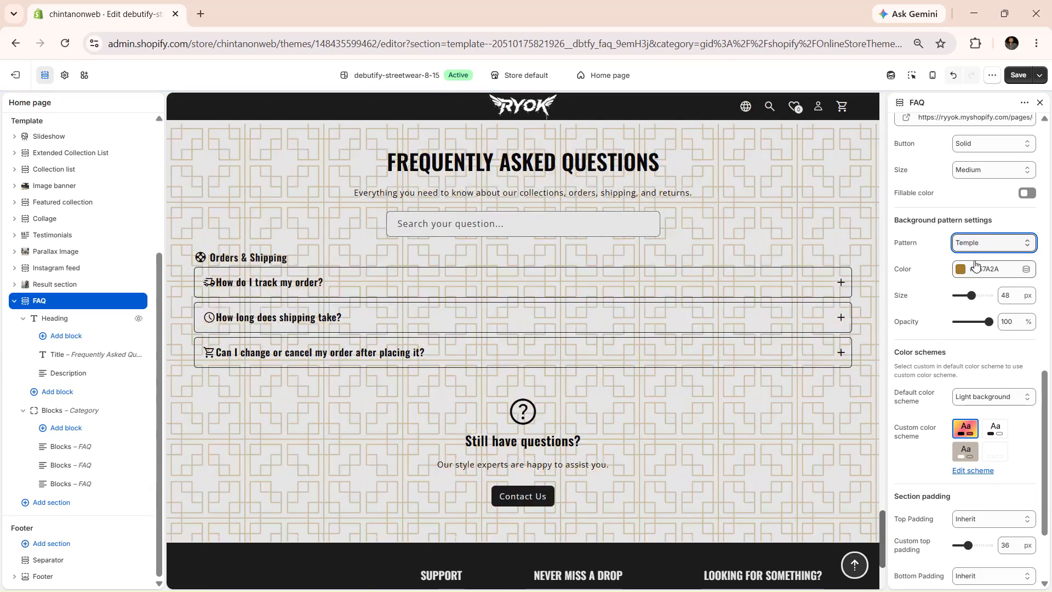
pyautogui.press('Down')
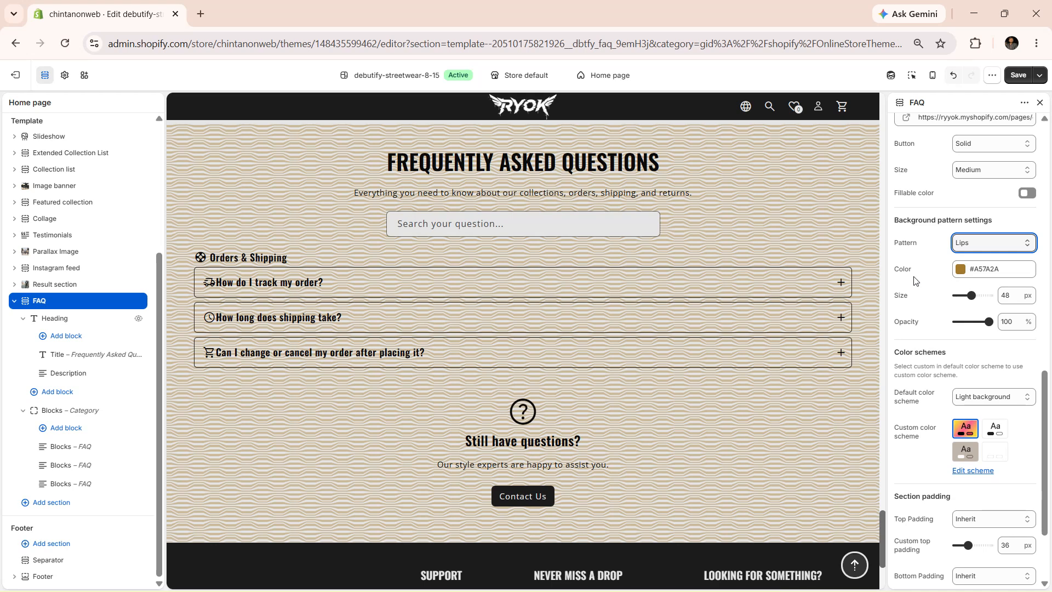
# Change the background pattern's color to the reddish brown #A5532A
pyautogui.scroll(-2, 913, 277)
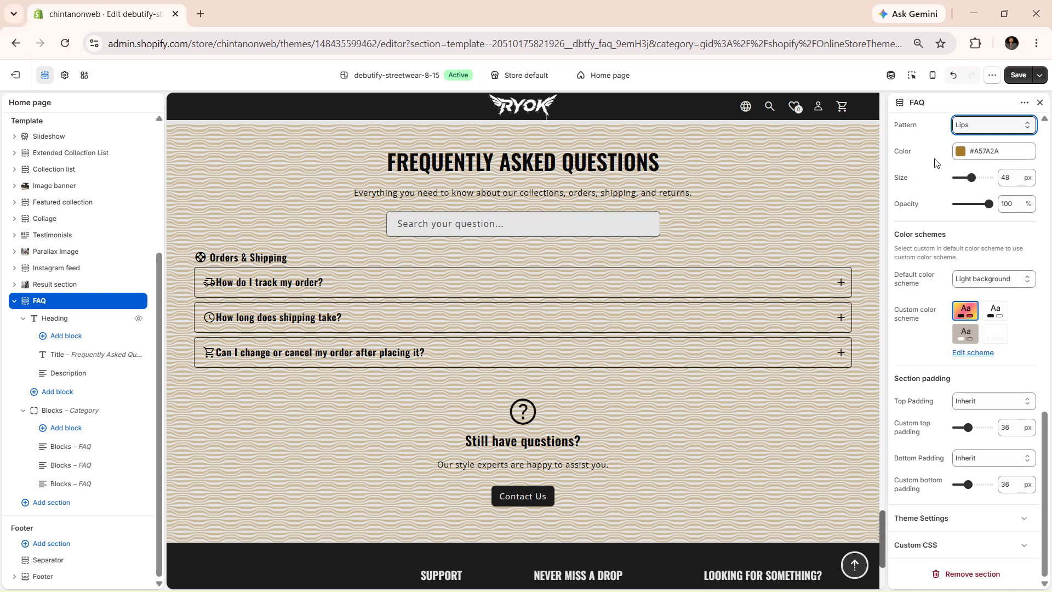
pyautogui.click(964, 152)
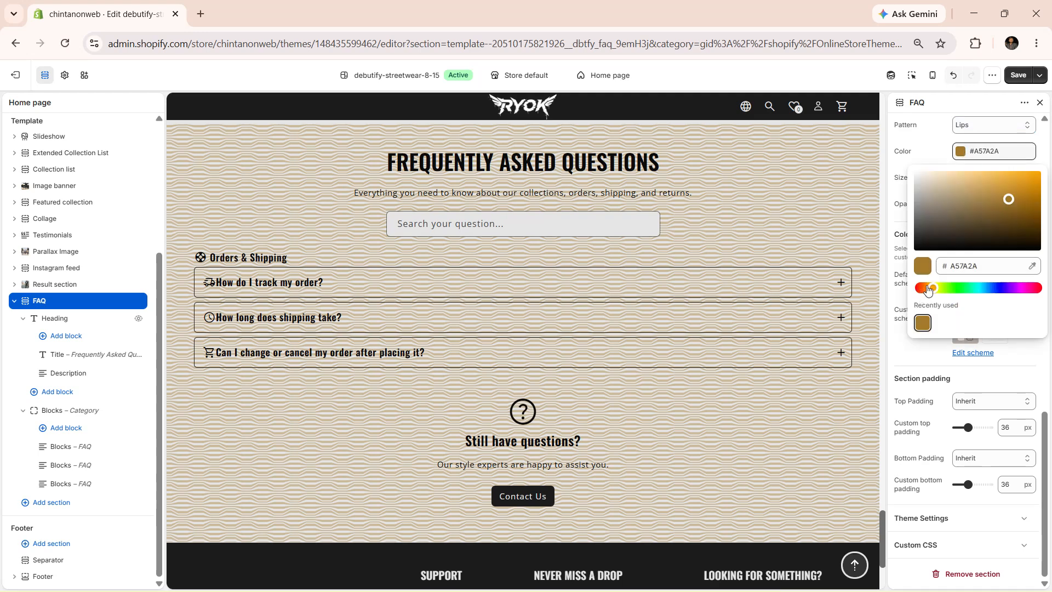
pyautogui.click(925, 288)
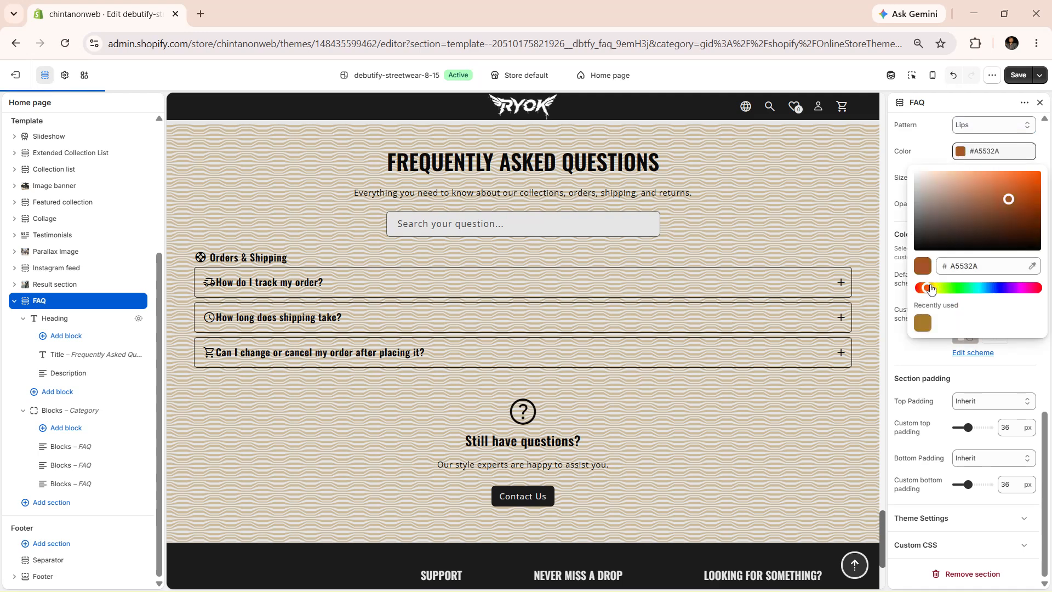
pyautogui.click(940, 156)
# Try several sizes and opacities for the background pattern, and set its size to 30 px and its opacity to 95%
pyautogui.click(989, 178)
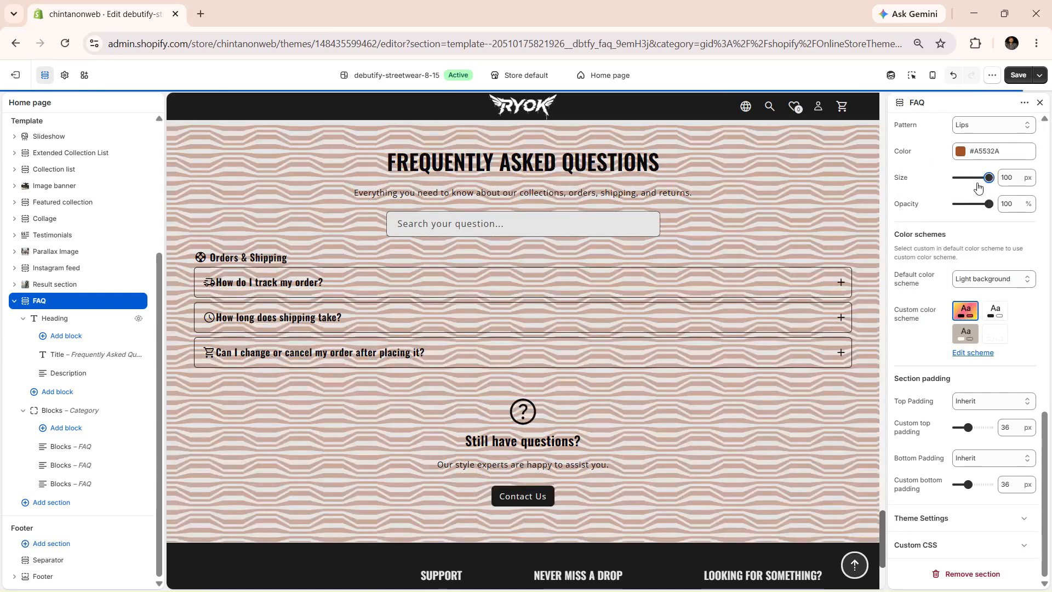
pyautogui.click(972, 177)
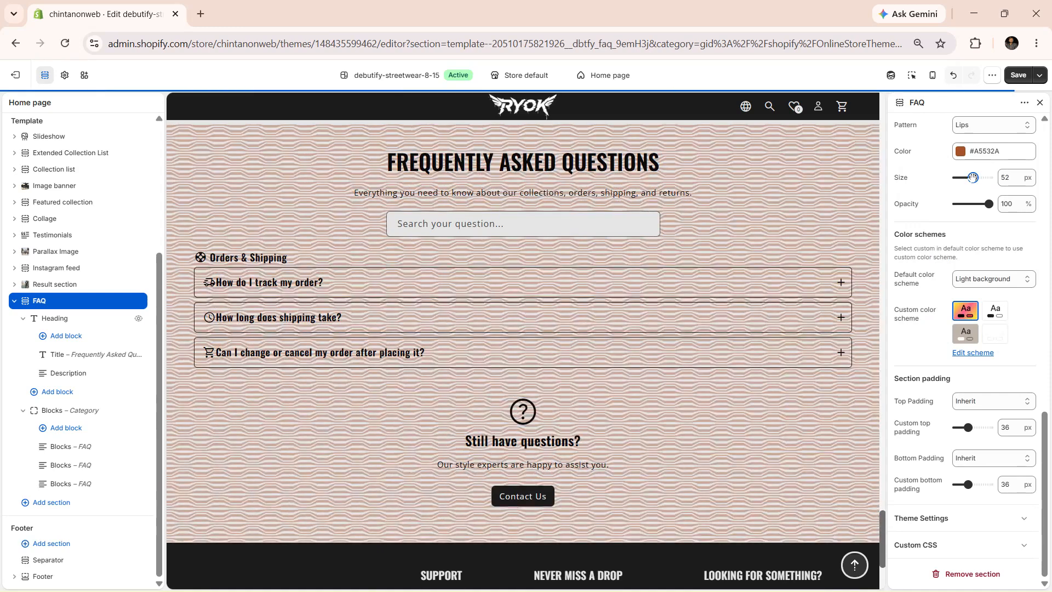
pyautogui.moveTo(973, 178); pyautogui.dragTo(965, 177)
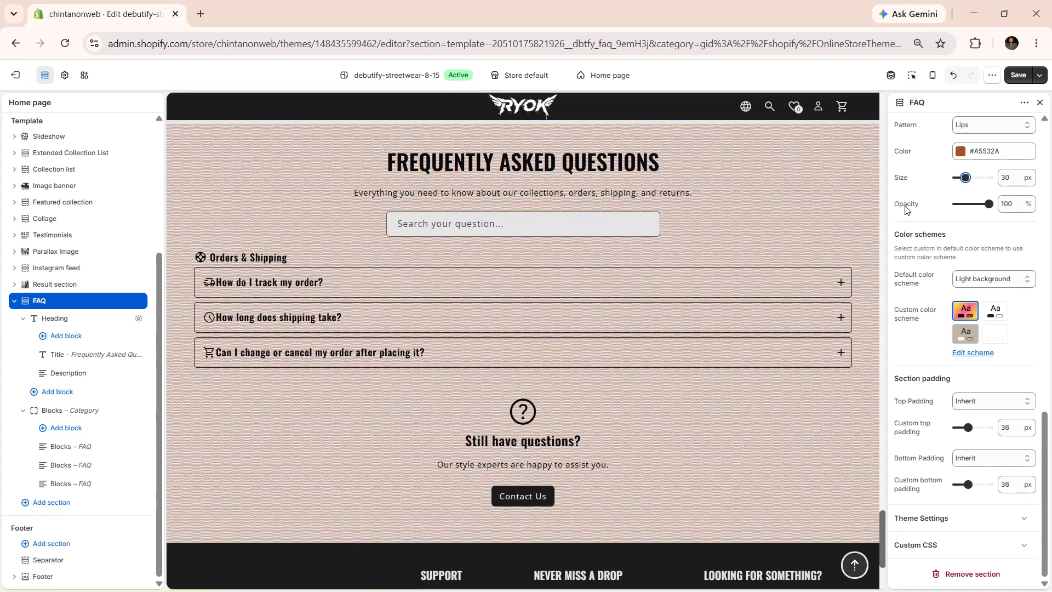
pyautogui.click(970, 204)
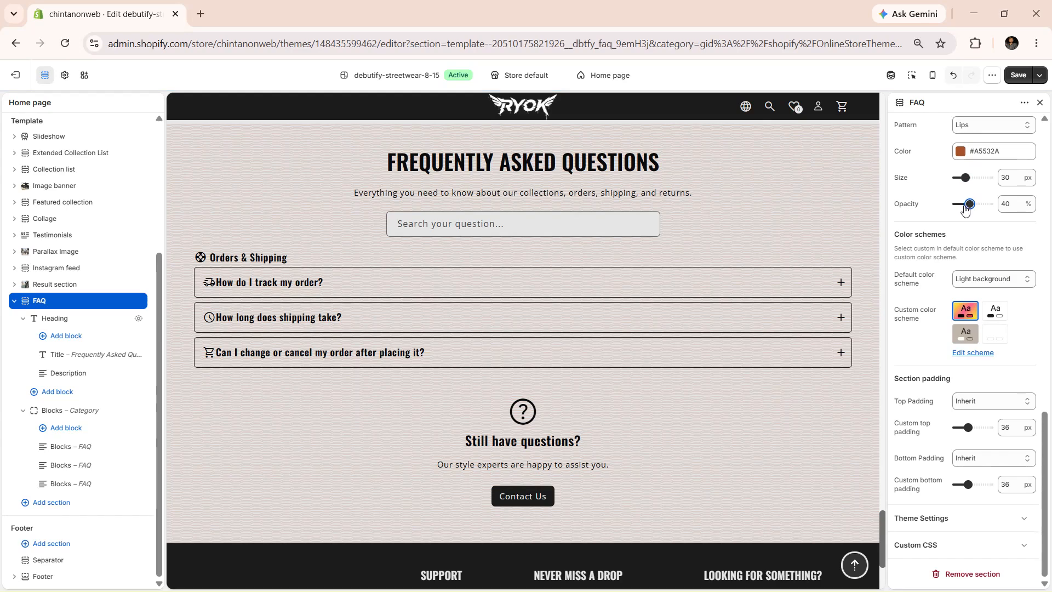
pyautogui.click(959, 204)
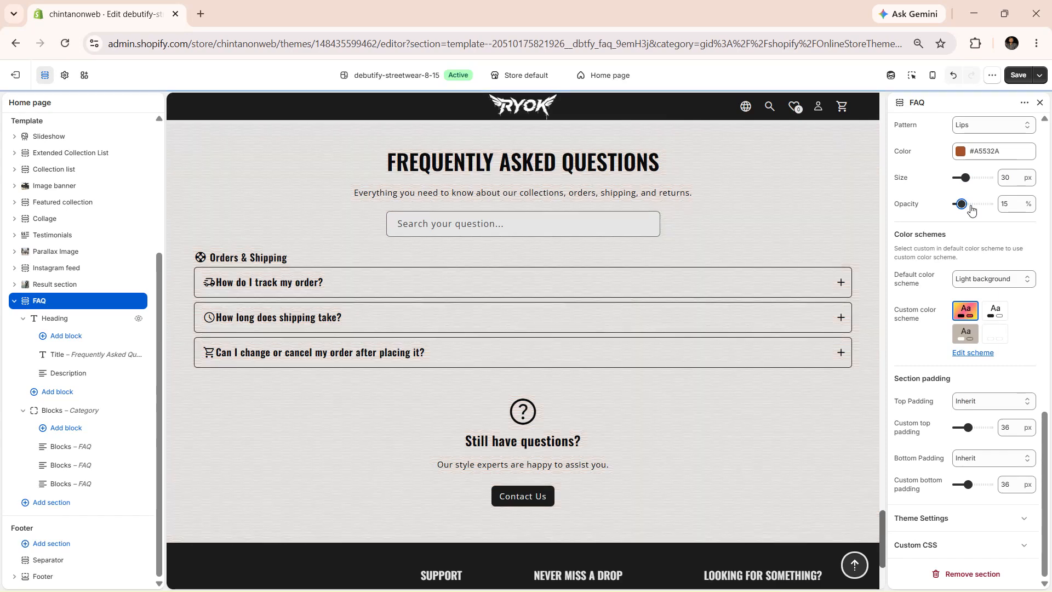
pyautogui.click(987, 205)
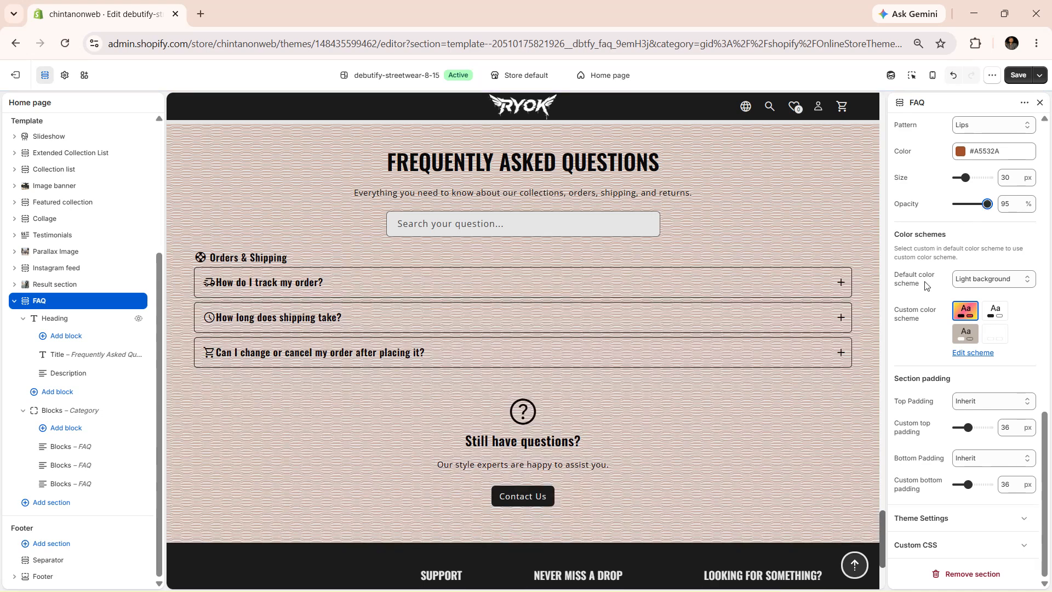
# View the FAQ section's default color scheme options and its top and bottom padding options
pyautogui.click(958, 279)
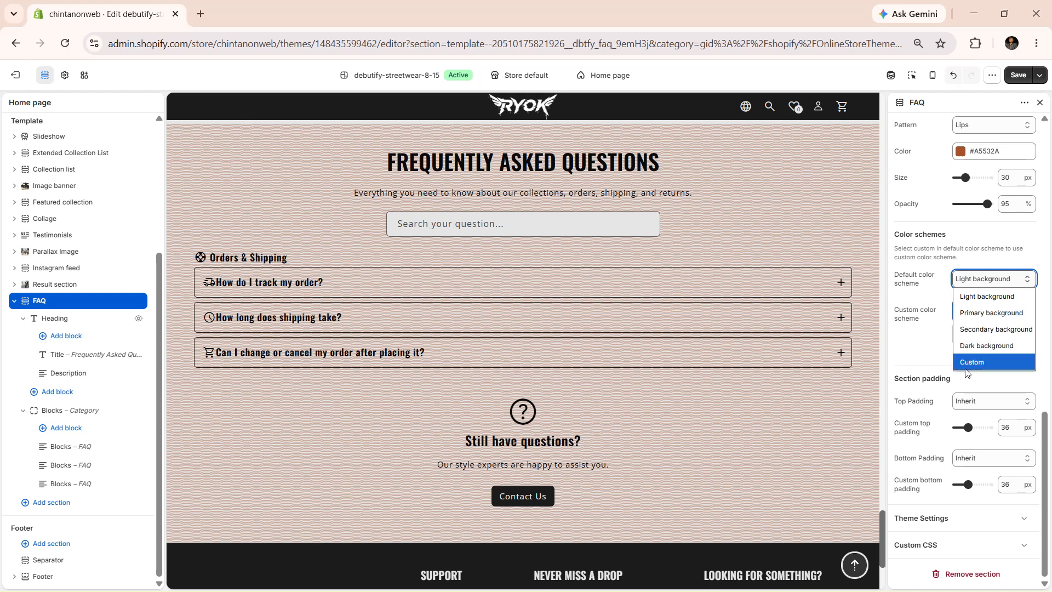
pyautogui.click(920, 289)
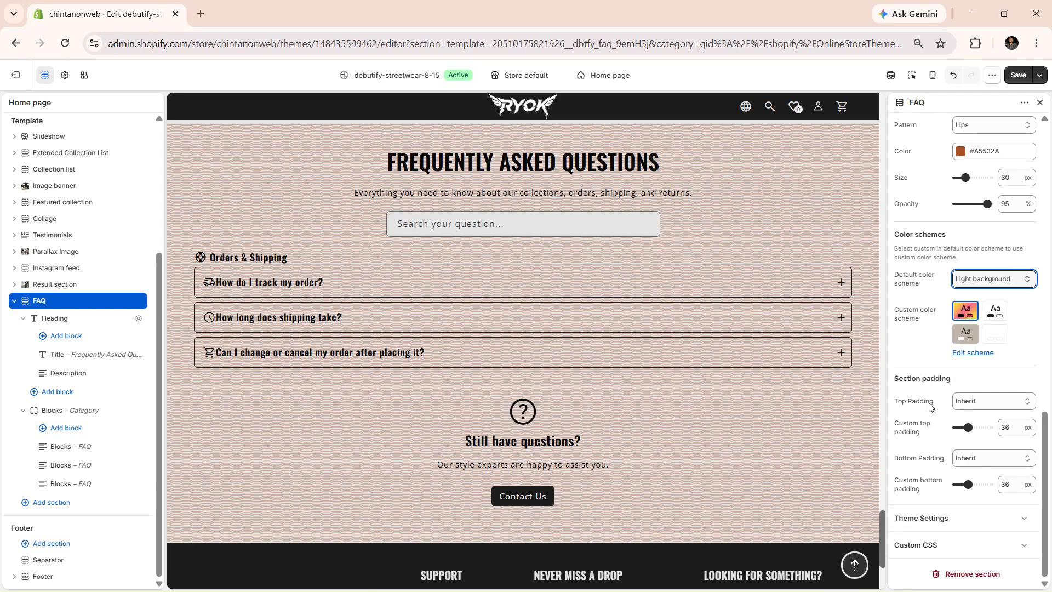
pyautogui.click(975, 402)
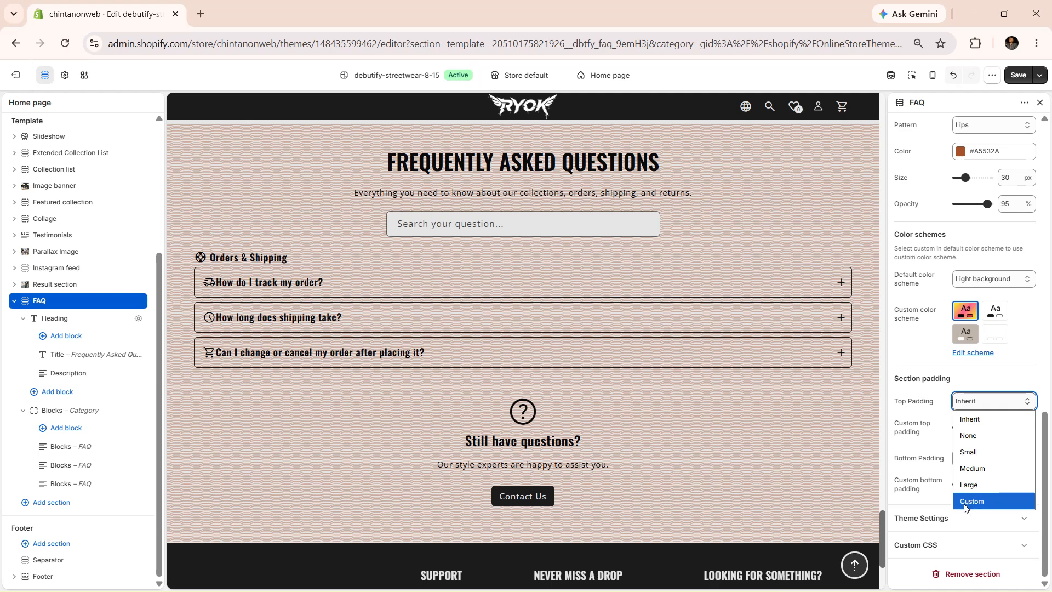
pyautogui.click(915, 436)
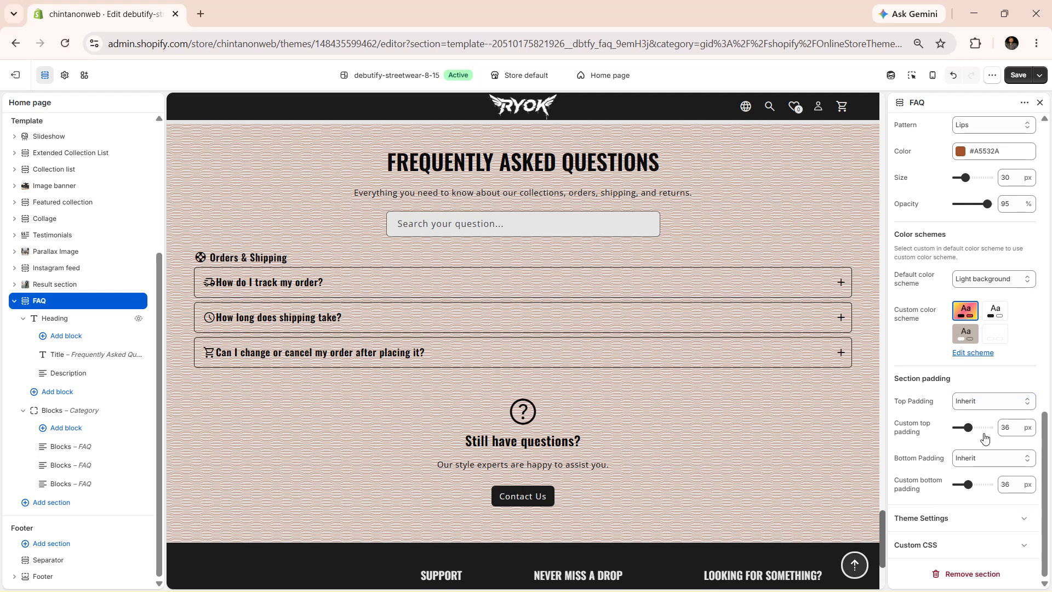
pyautogui.click(965, 461)
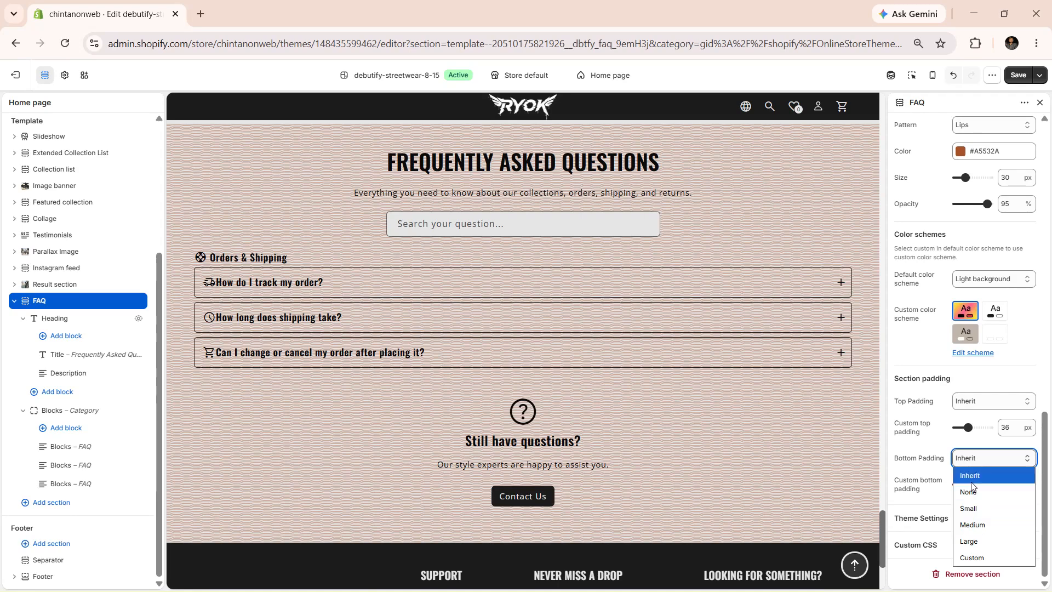
pyautogui.click(929, 471)
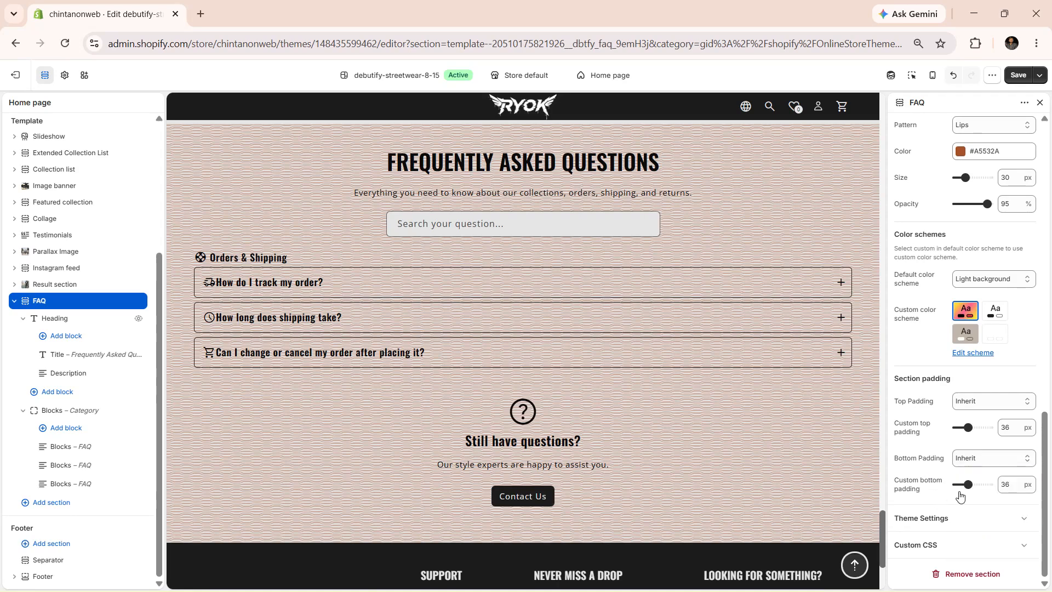
# View the block types that can be added under the FAQ's Heading, and open the Category block's settings
pyautogui.click(61, 335)
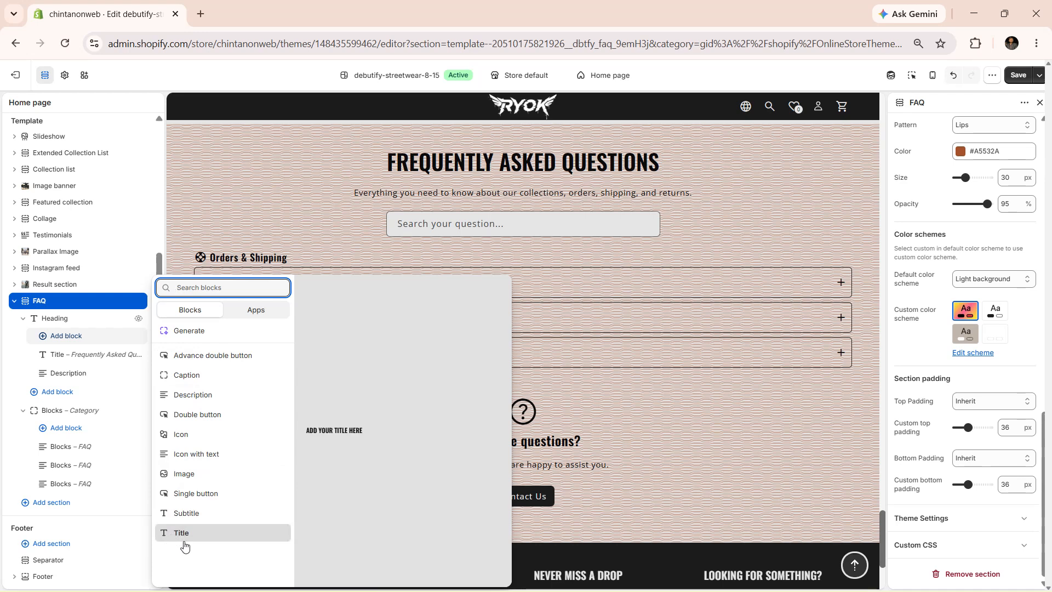
pyautogui.click(60, 418)
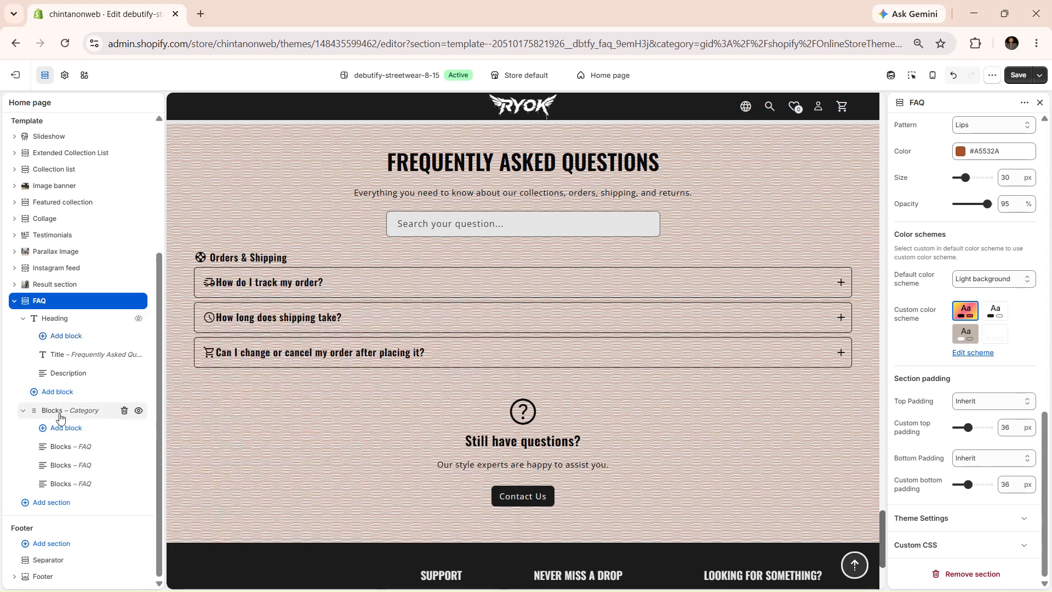
pyautogui.click(60, 418)
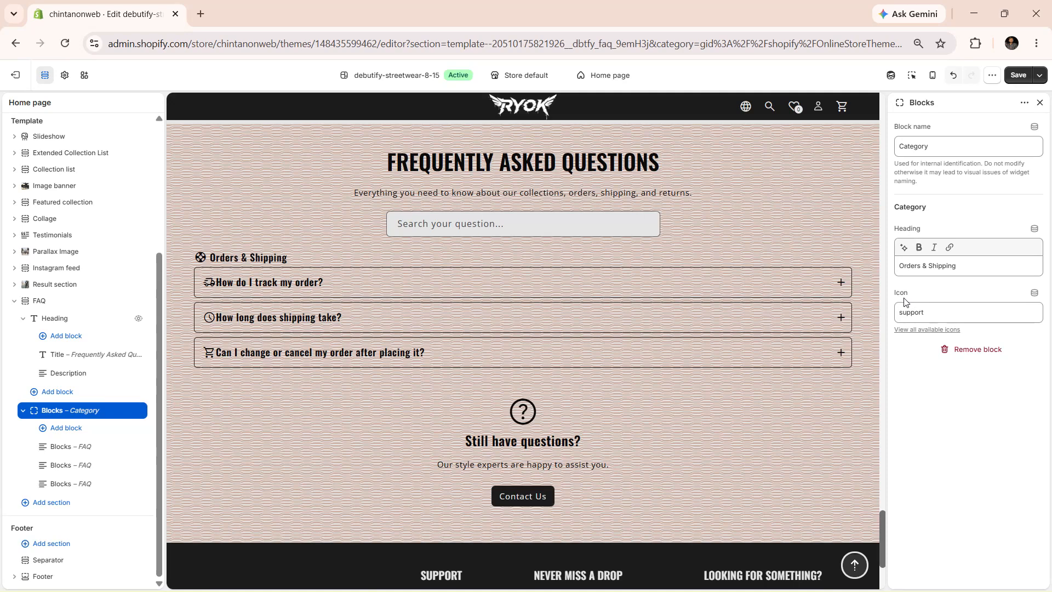
# Set the FAQ block for "How do I track my order?" to open by default
pyautogui.click(66, 450)
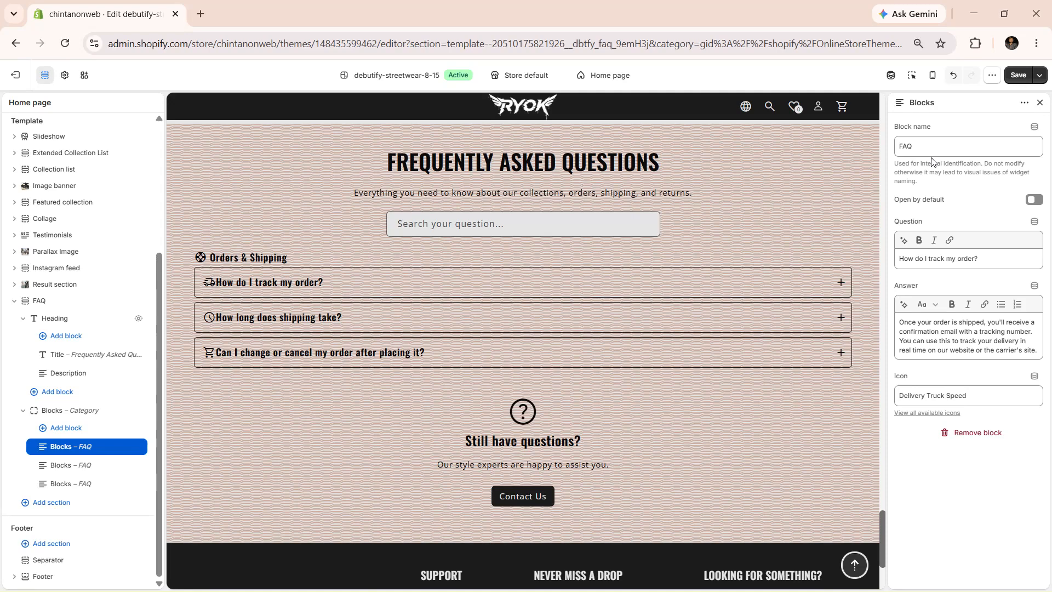
pyautogui.click(928, 205)
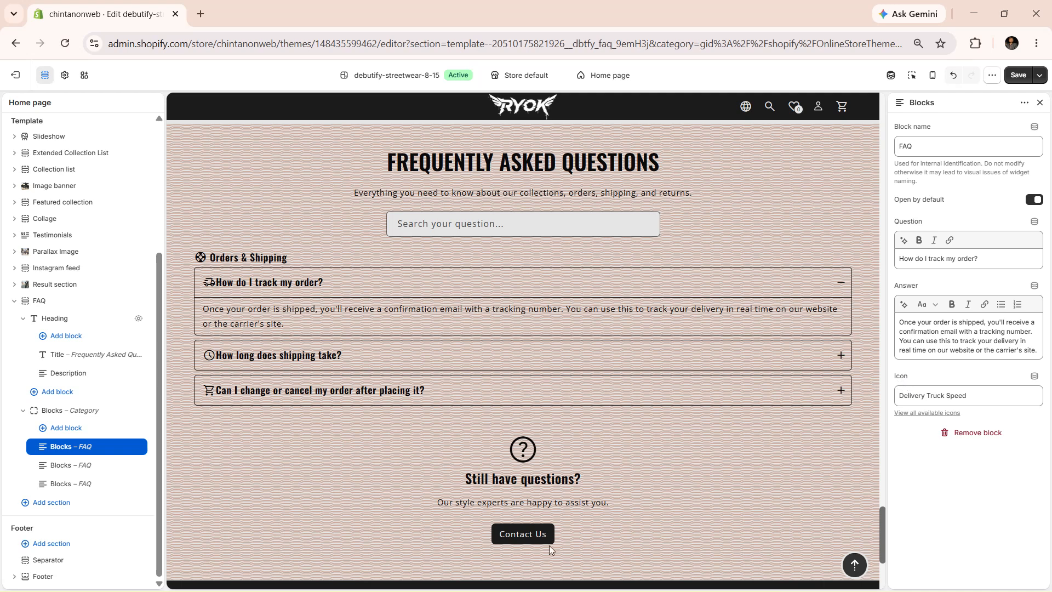
# Check the accordion in the preview by collapsing the first question and expanding the shipping time and order cancellation questions
pyautogui.click(276, 290)
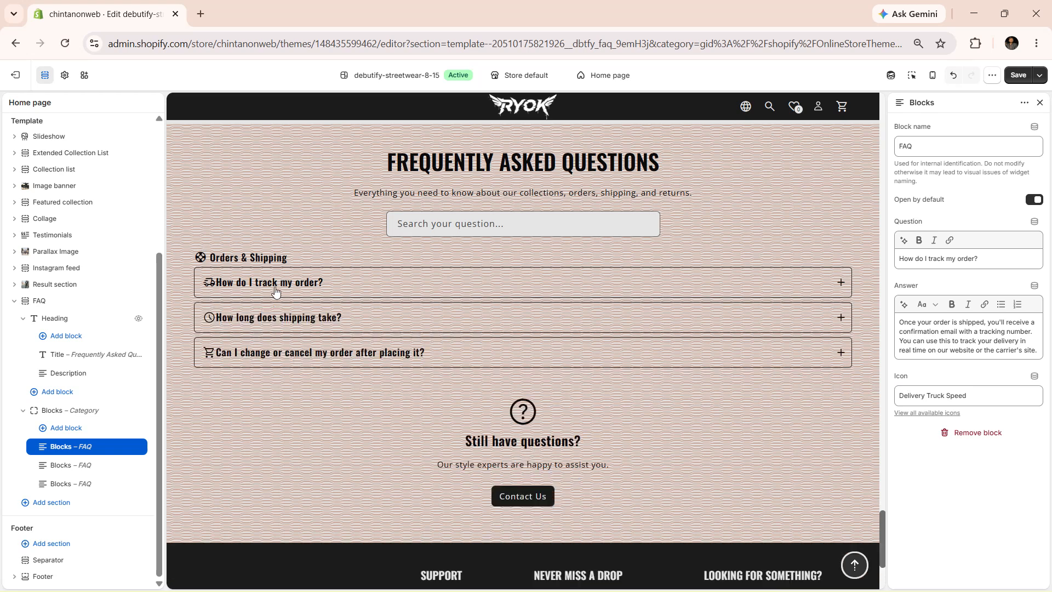
pyautogui.click(283, 314)
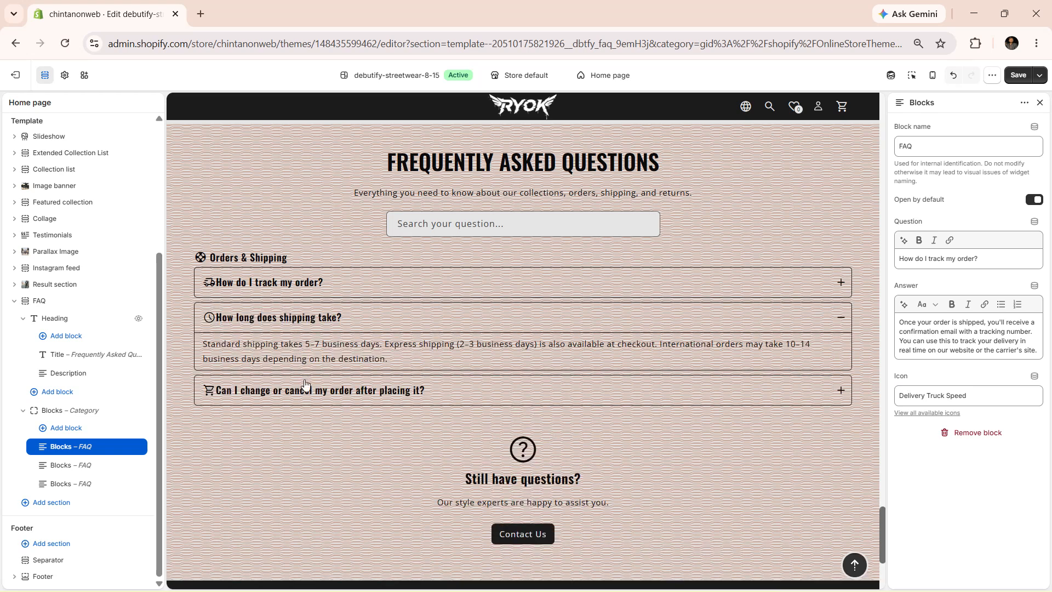
pyautogui.click(305, 383)
pyautogui.click(314, 325)
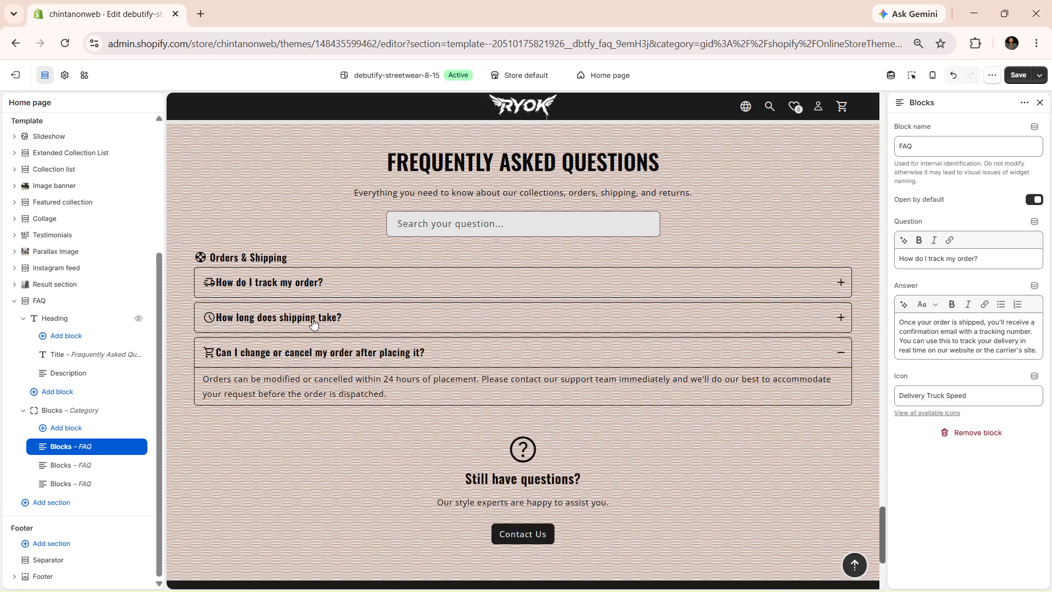
pyautogui.click(319, 355)
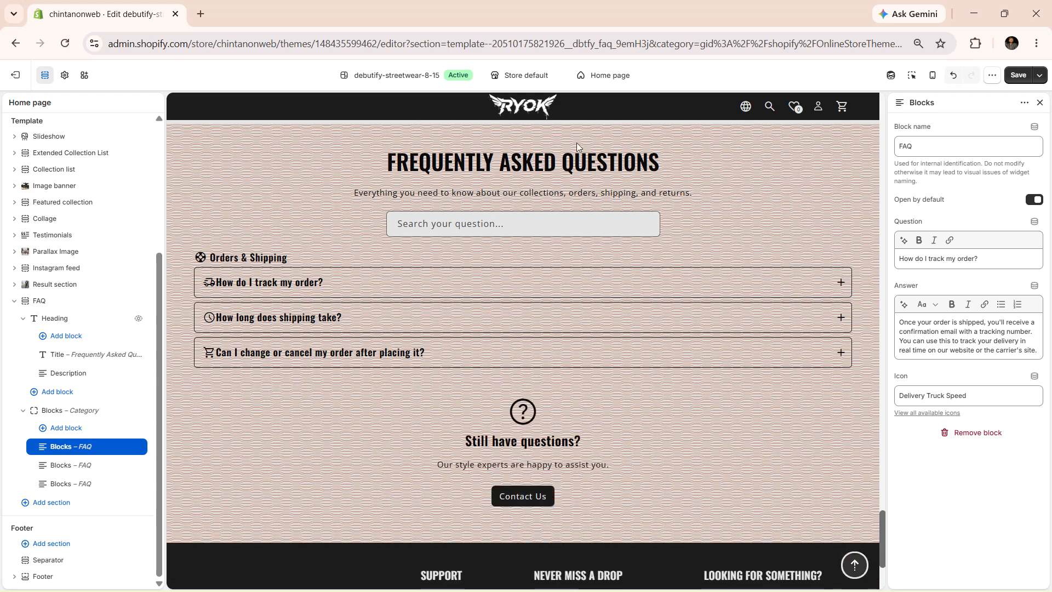